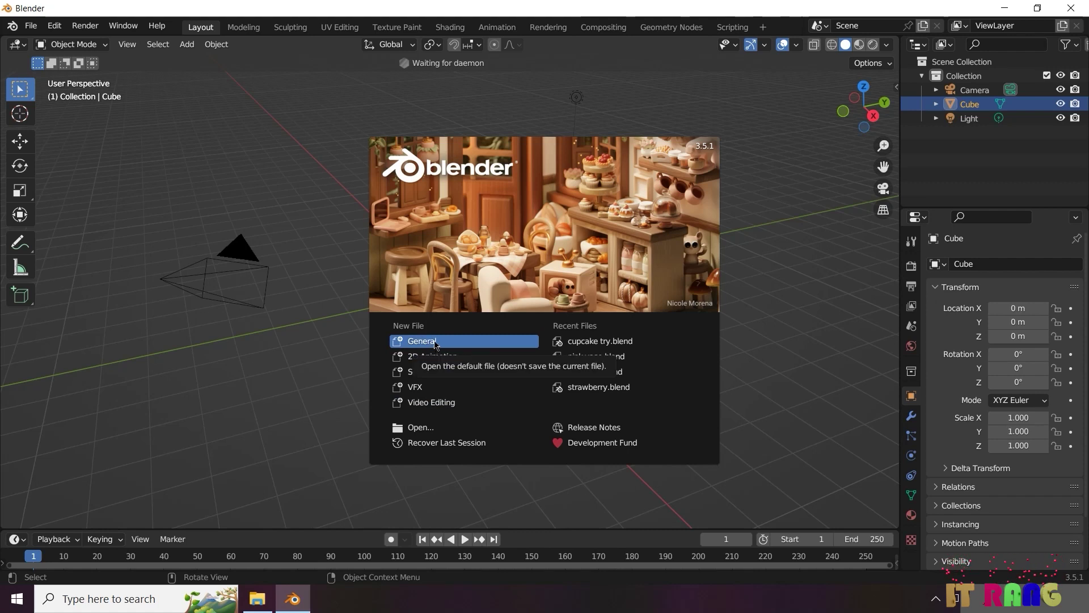
Start a new General scene, then select the camera and then the light to view their transforms
left_click(433, 341)
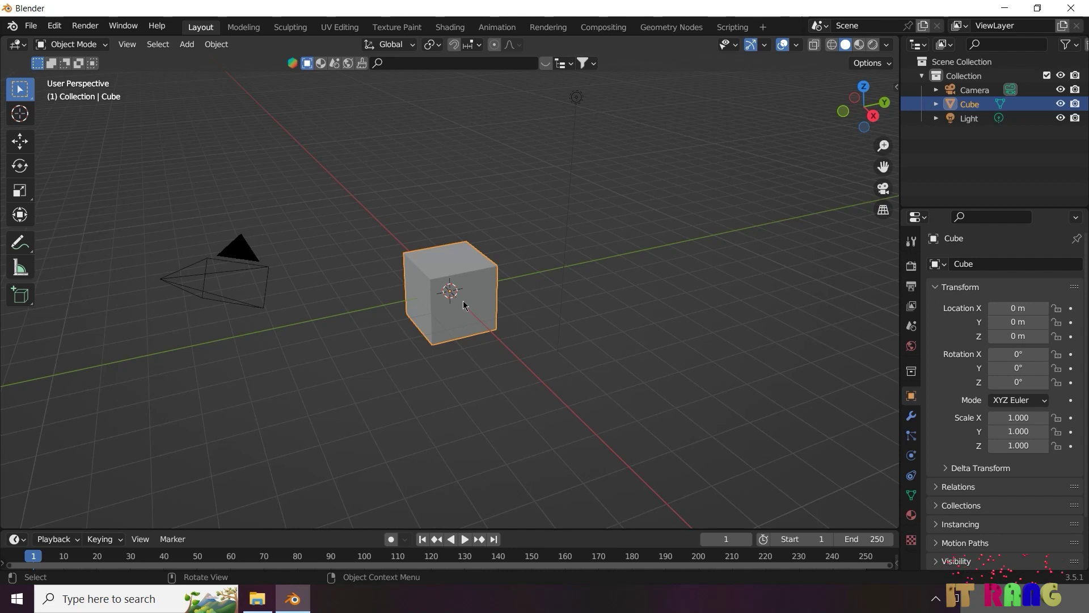
left_click(238, 256)
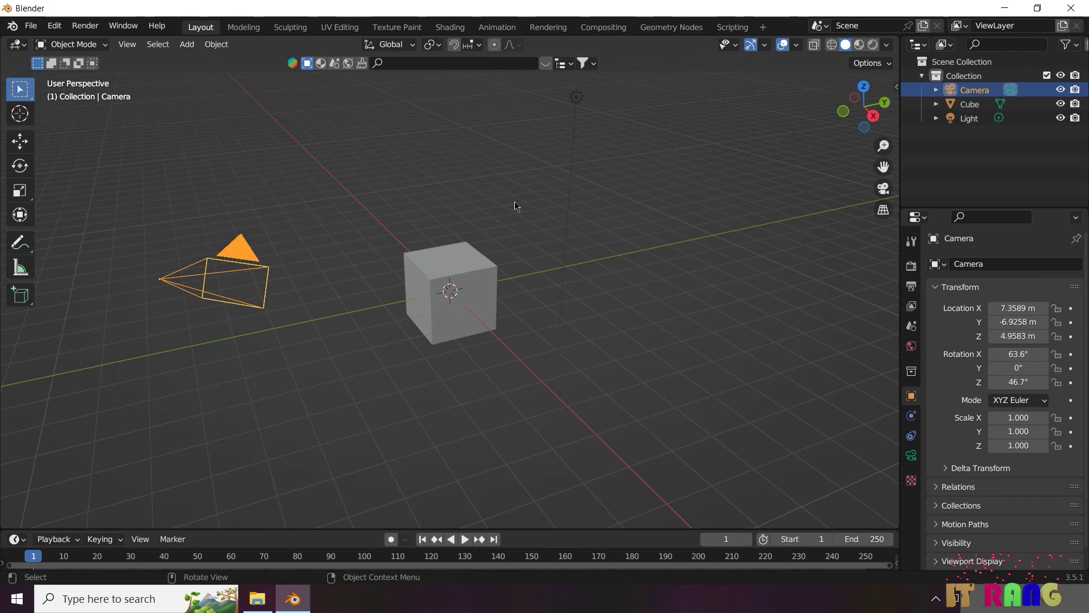
left_click(576, 97)
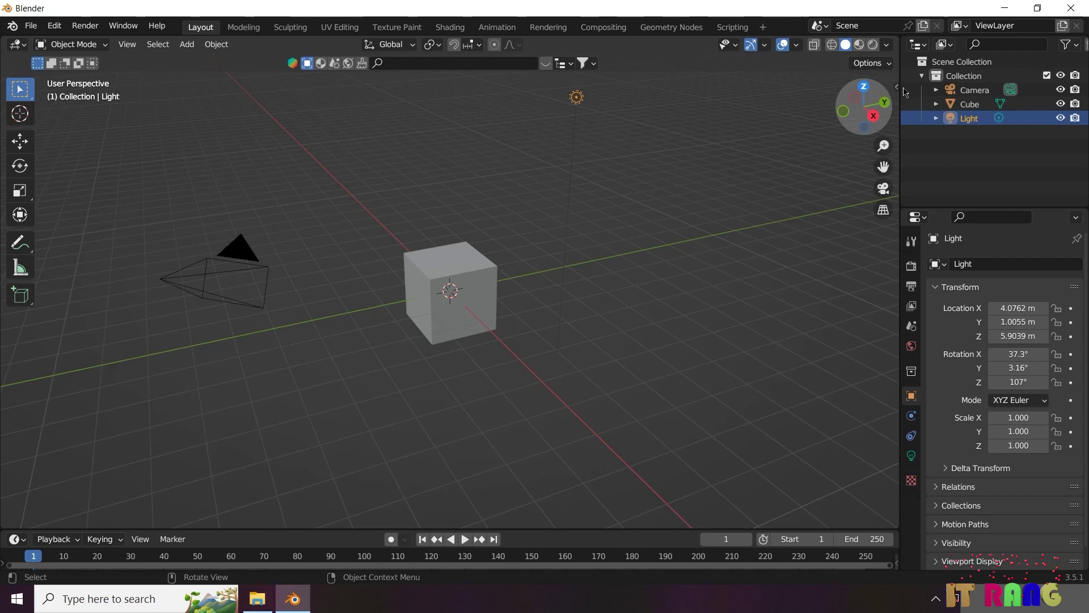
left_click(873, 117)
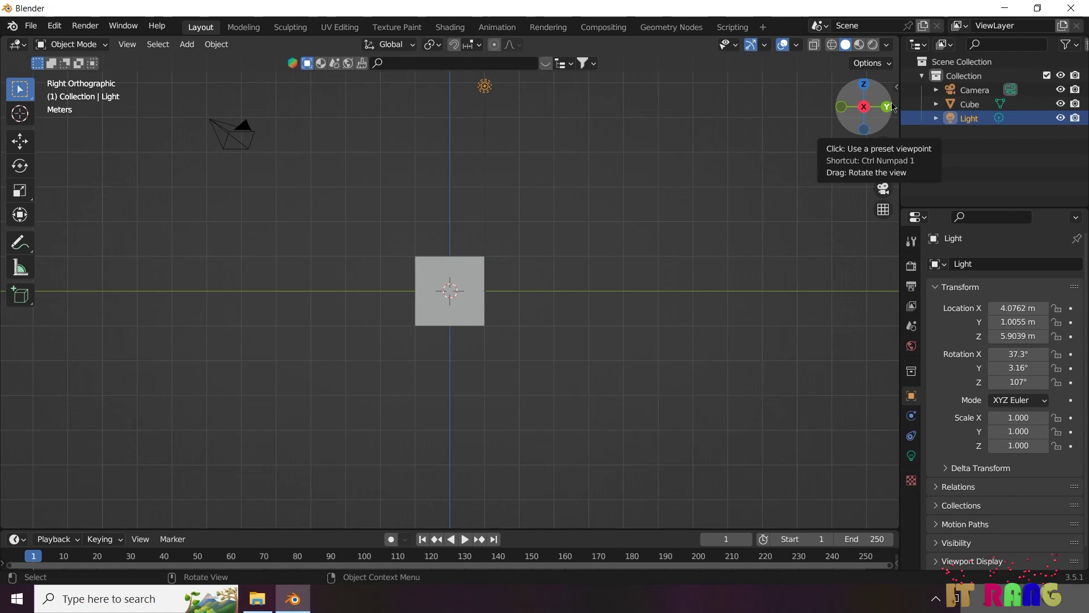
left_click(891, 106)
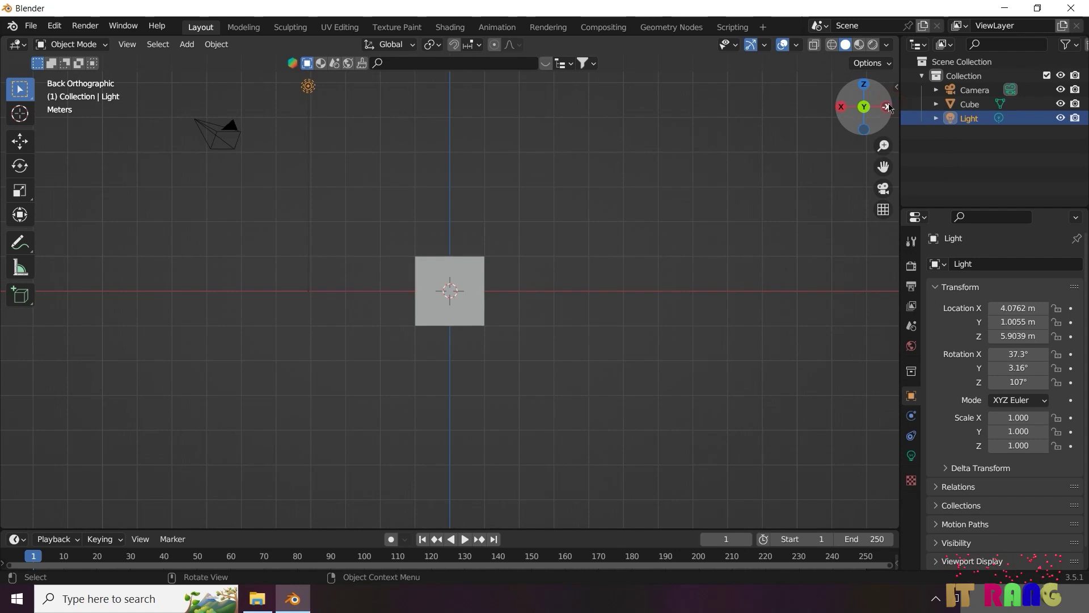
left_click(863, 85)
left_click_drag(868, 89, 865, 132)
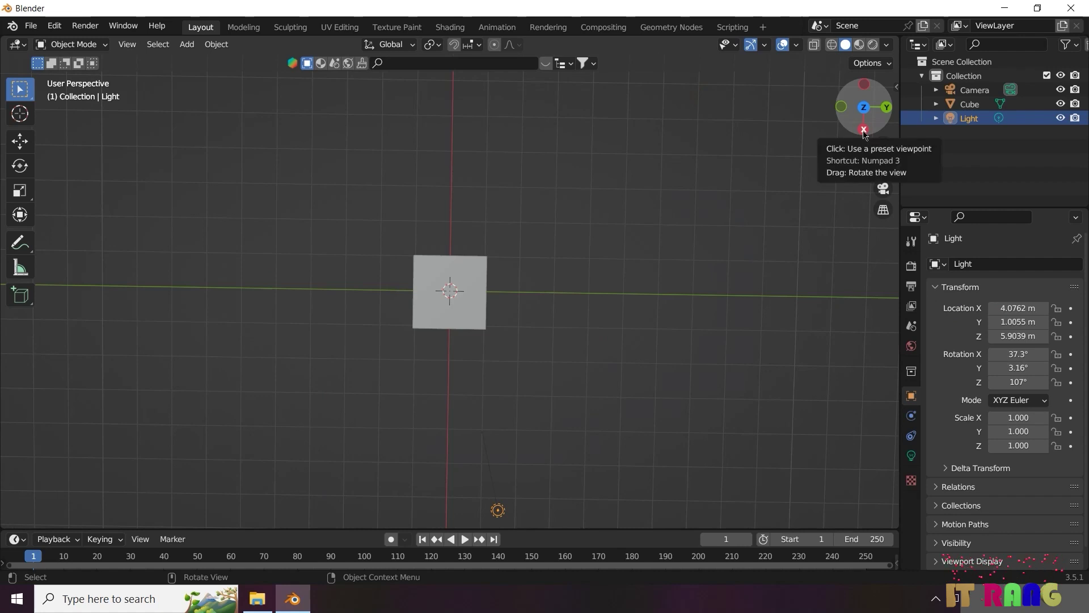
left_click_drag(864, 133, 868, 115)
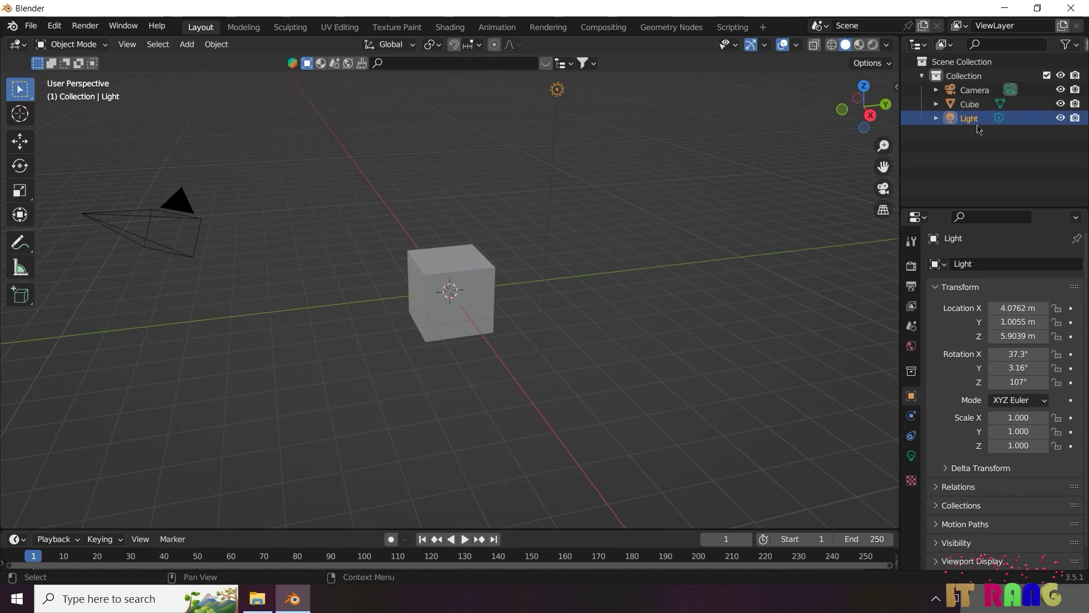
left_click(978, 94)
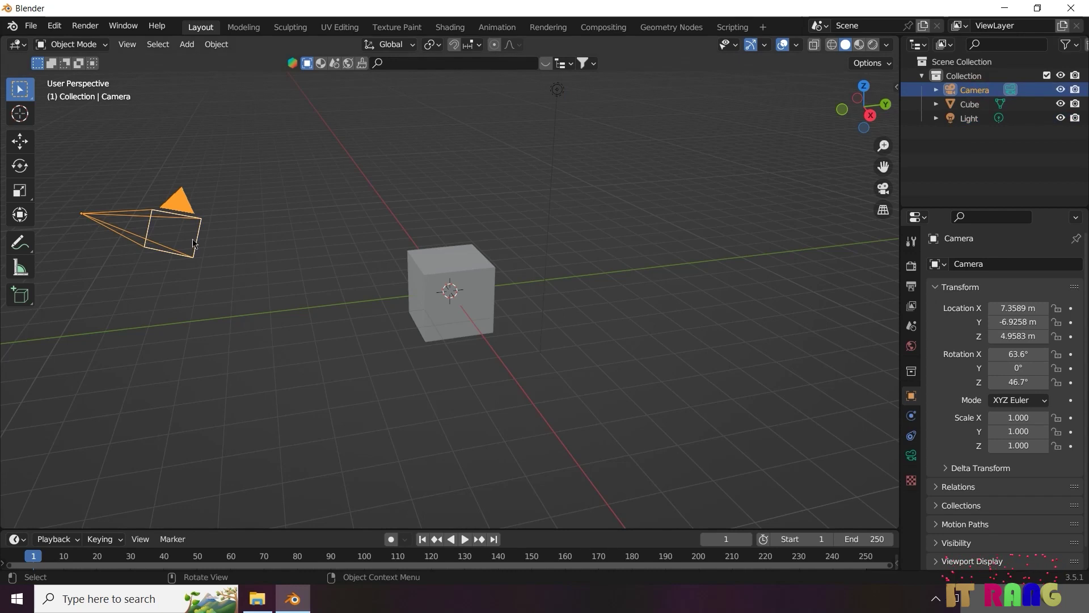
left_click(971, 106)
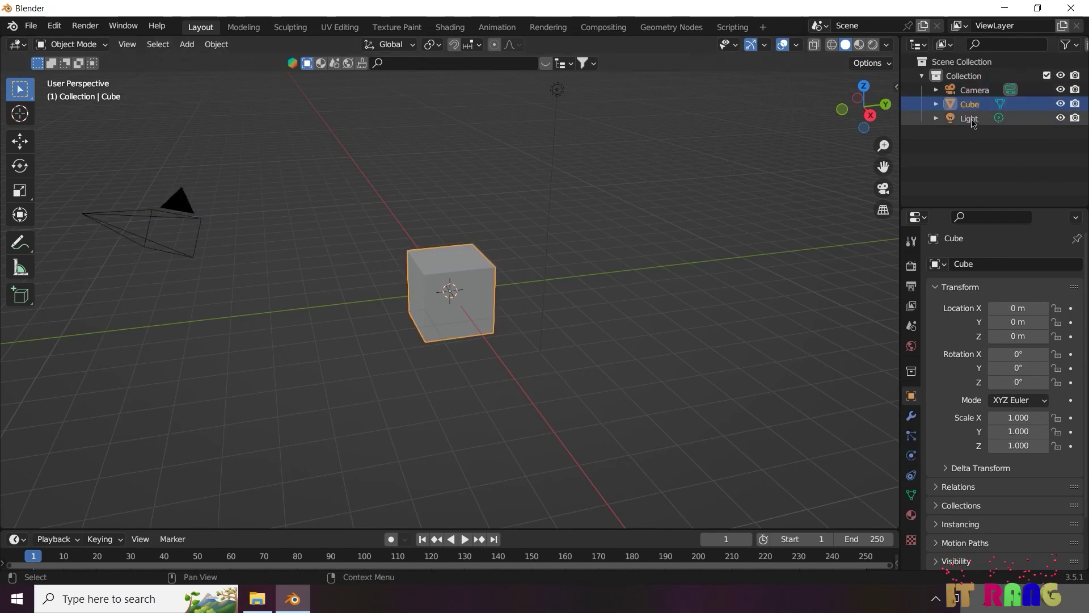
left_click(971, 120)
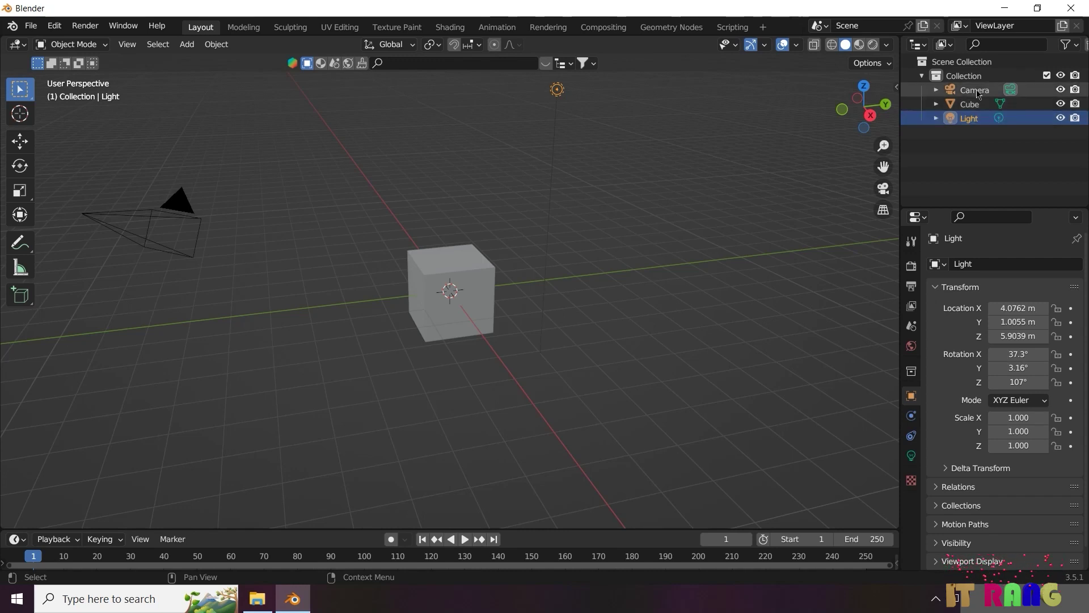
In the Outliner, rename Camera to mycam, Cube to box and Light to mainlight
double_click(976, 90)
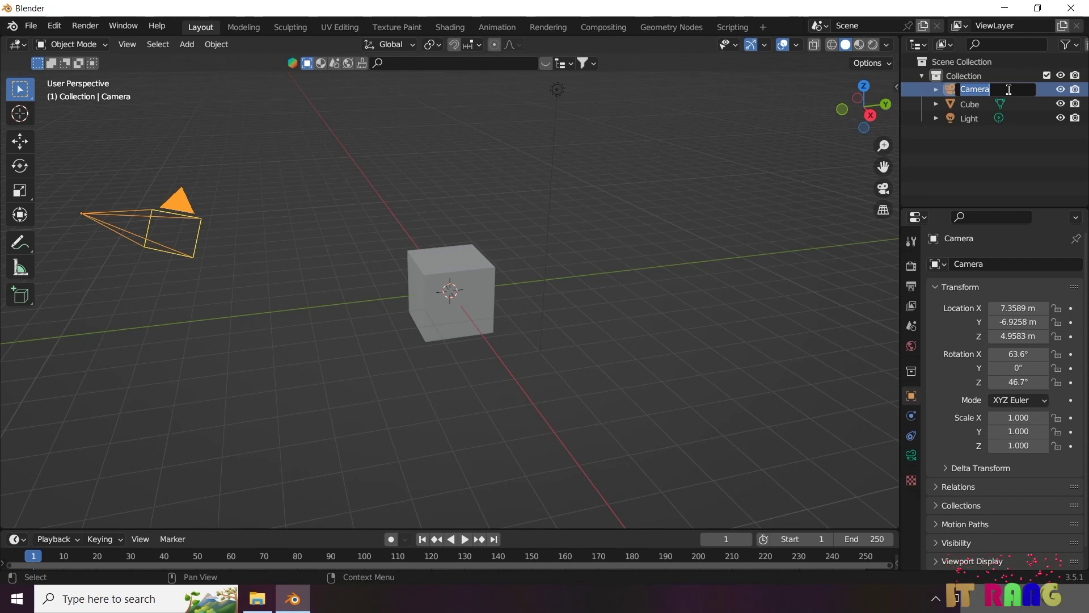
type("mycam")
key("Return")
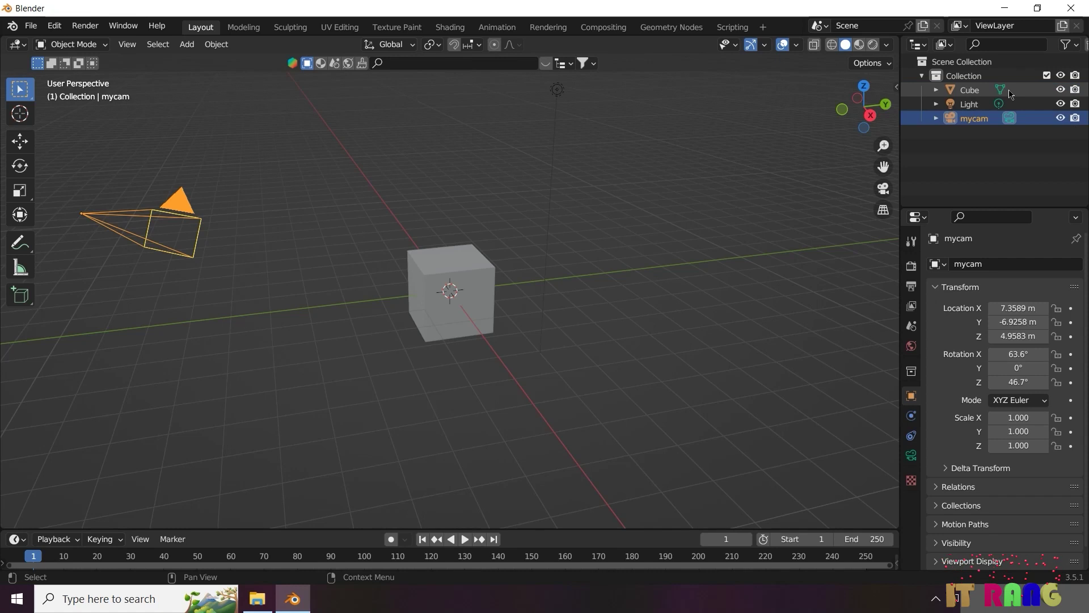
double_click(969, 92)
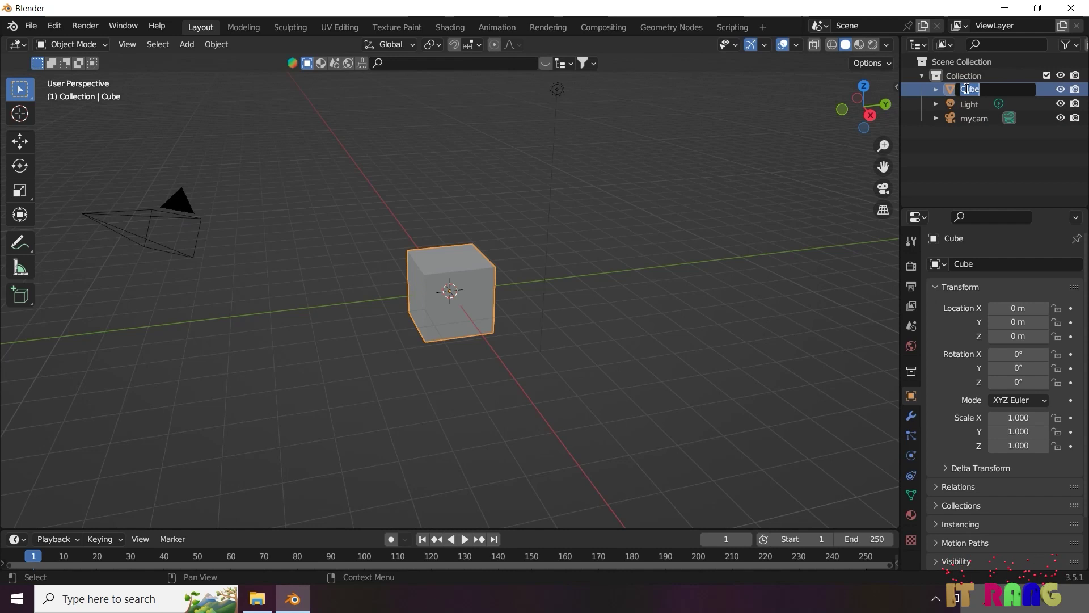
type("box")
key("Return")
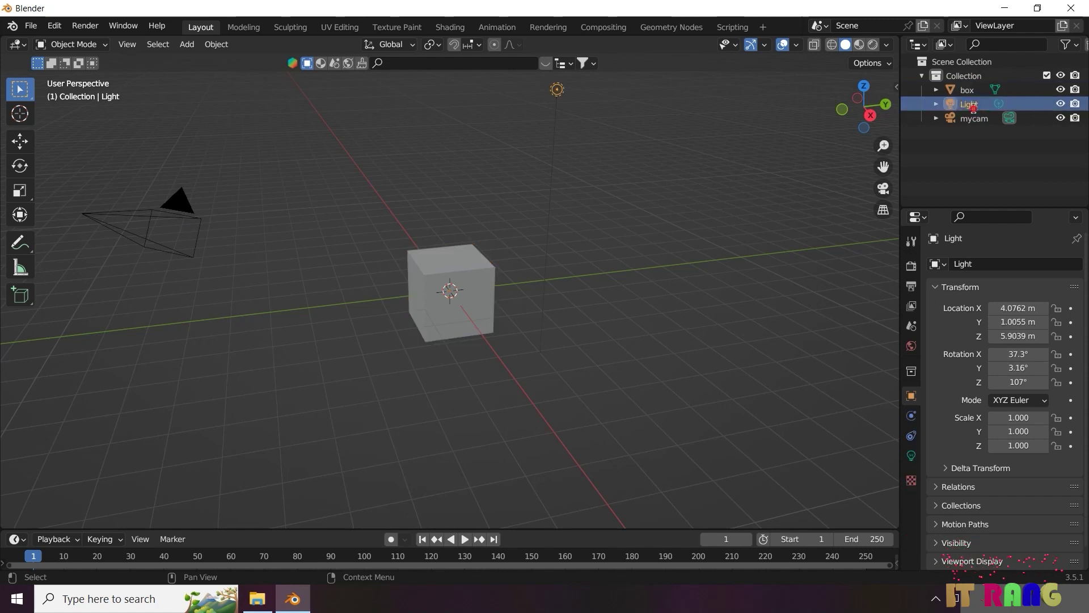
double_click(972, 108)
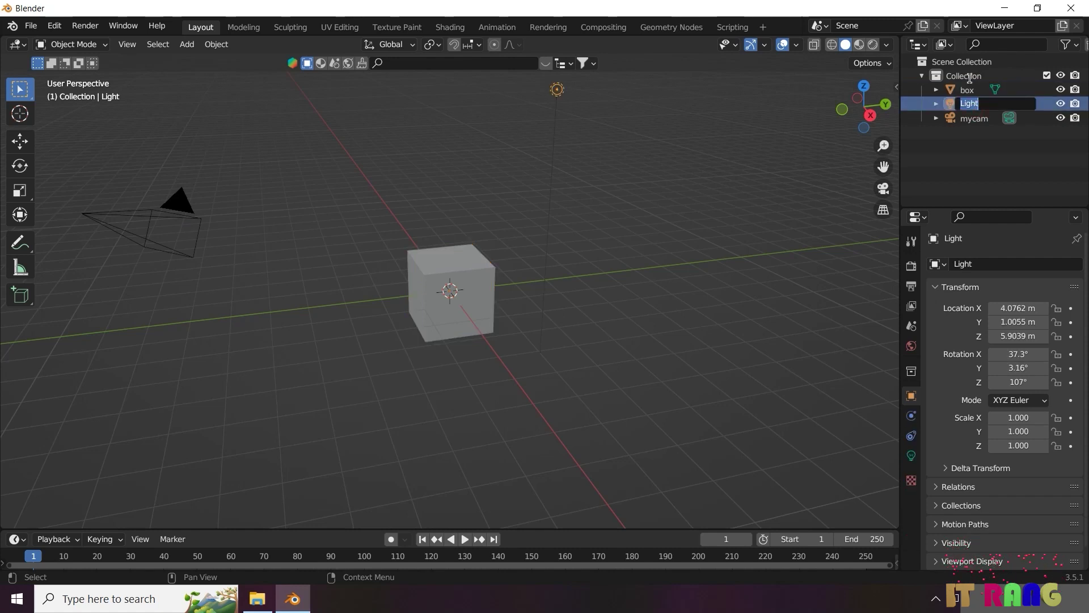
type("mai")
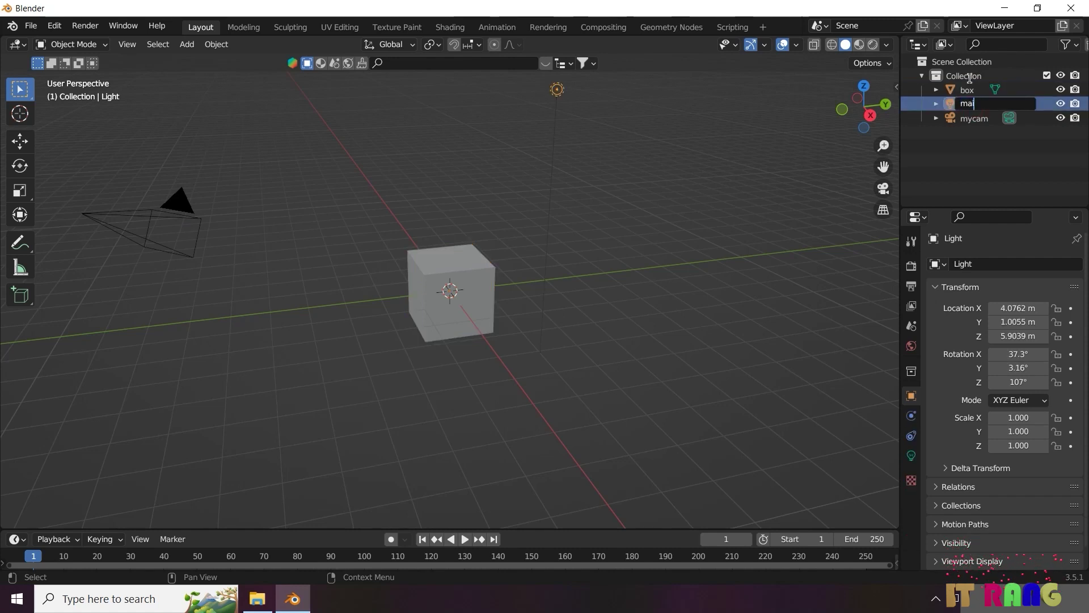
type("nlight")
key("Return")
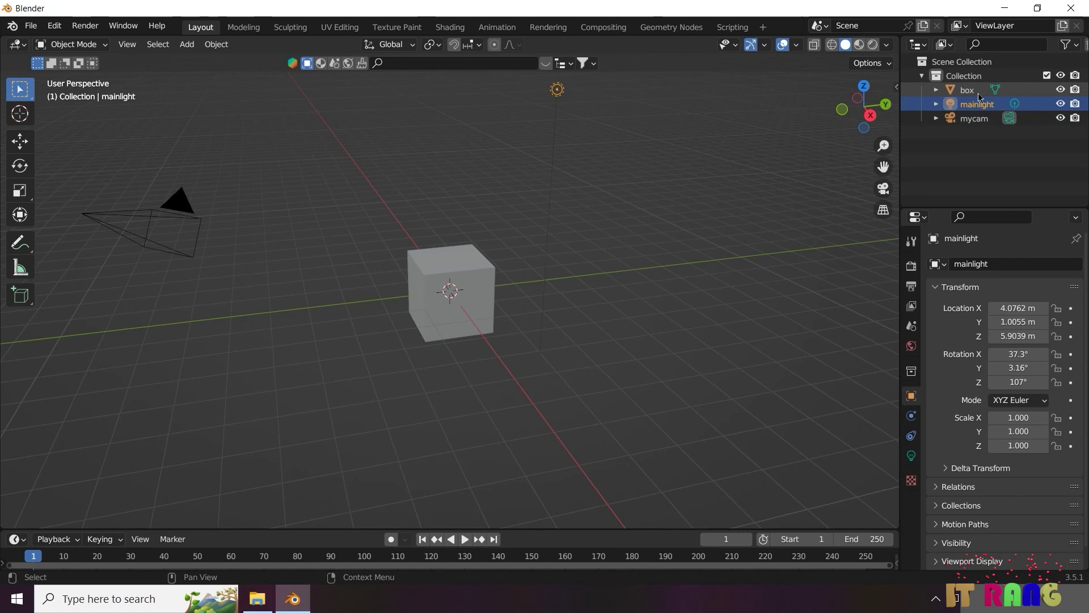
Hide and re-show box, mainlight and mycam in the viewport, one after another
left_click(1060, 90)
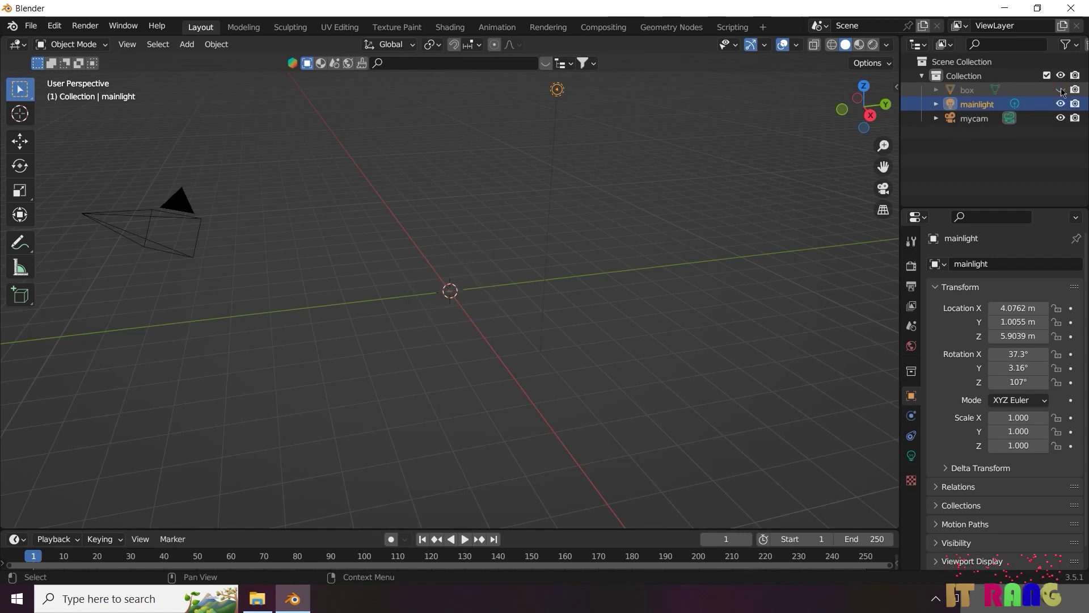
left_click(1060, 90)
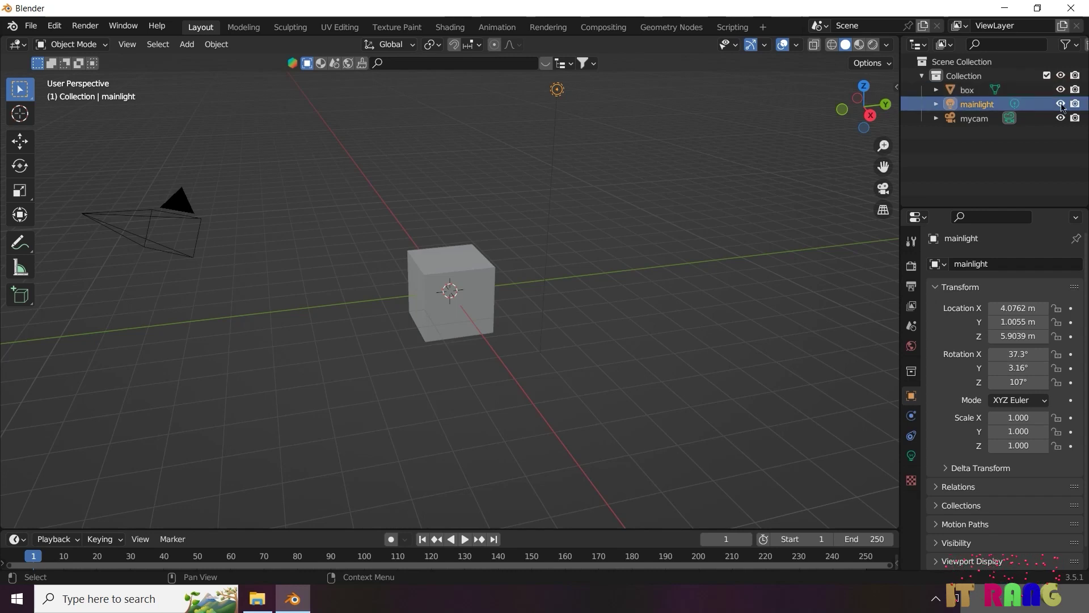
left_click(1061, 106)
left_click(1061, 105)
left_click(1060, 119)
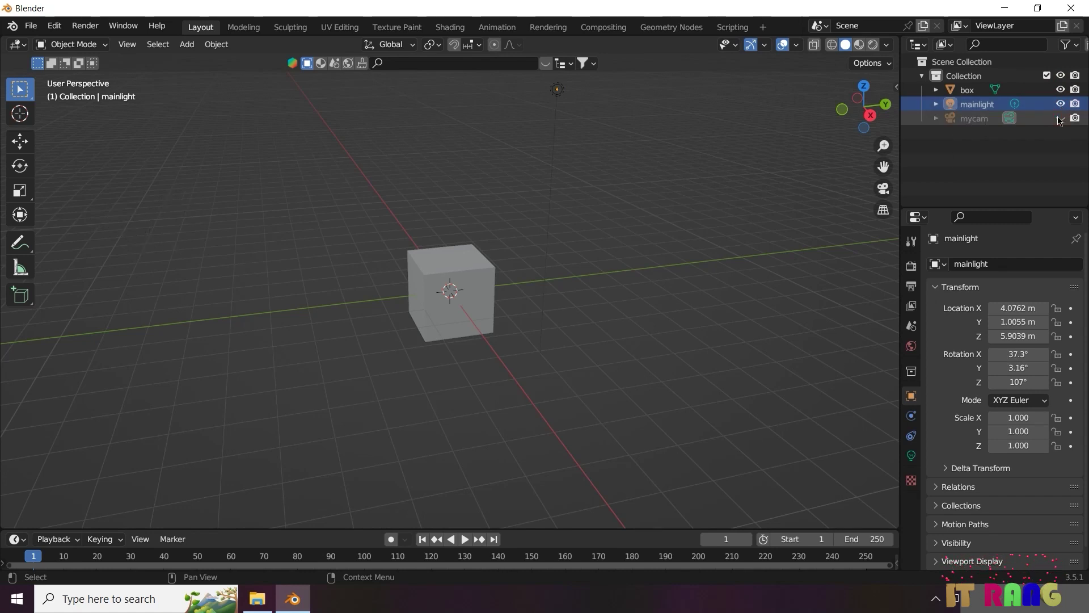
left_click(1060, 119)
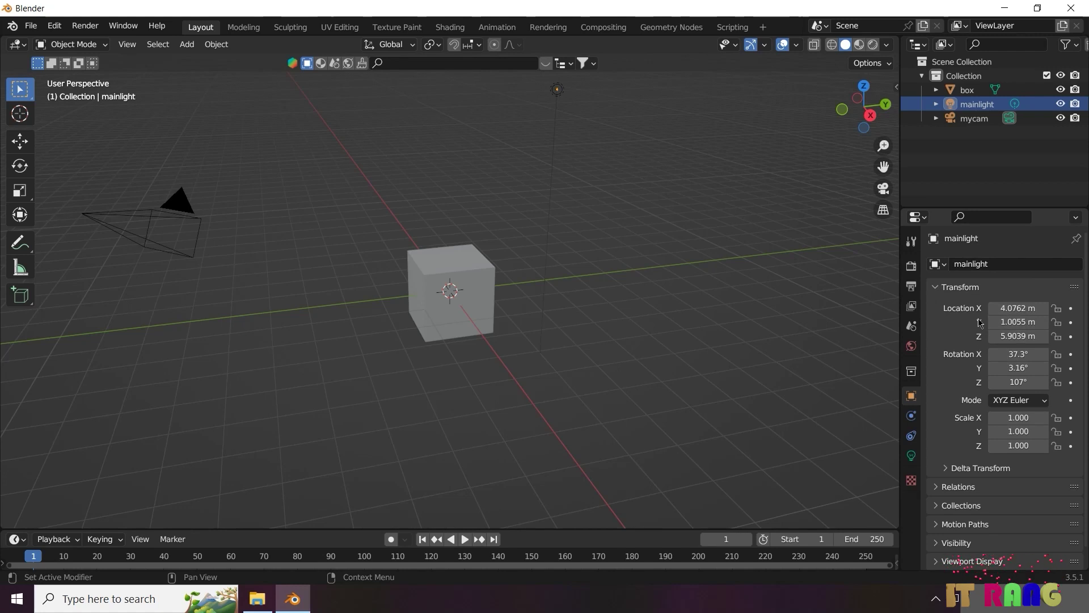
Select the box to show location 0 m, rotation 0° and scale 1.000
left_click(471, 285)
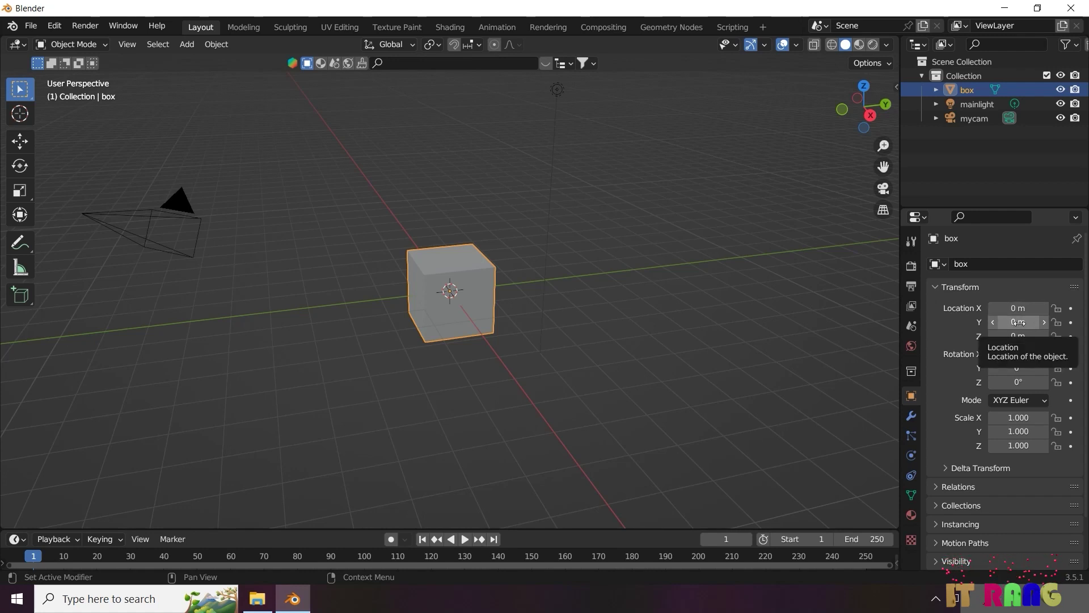
Drag the Location fields to place the box at -0.22, 0.69, 0.15 m
mouse_move(1018, 322)
left_mouse_down()
mouse_move(990, 322)
mouse_move(1038, 322)
mouse_move(990, 322)
mouse_move(1017, 322)
left_mouse_up()
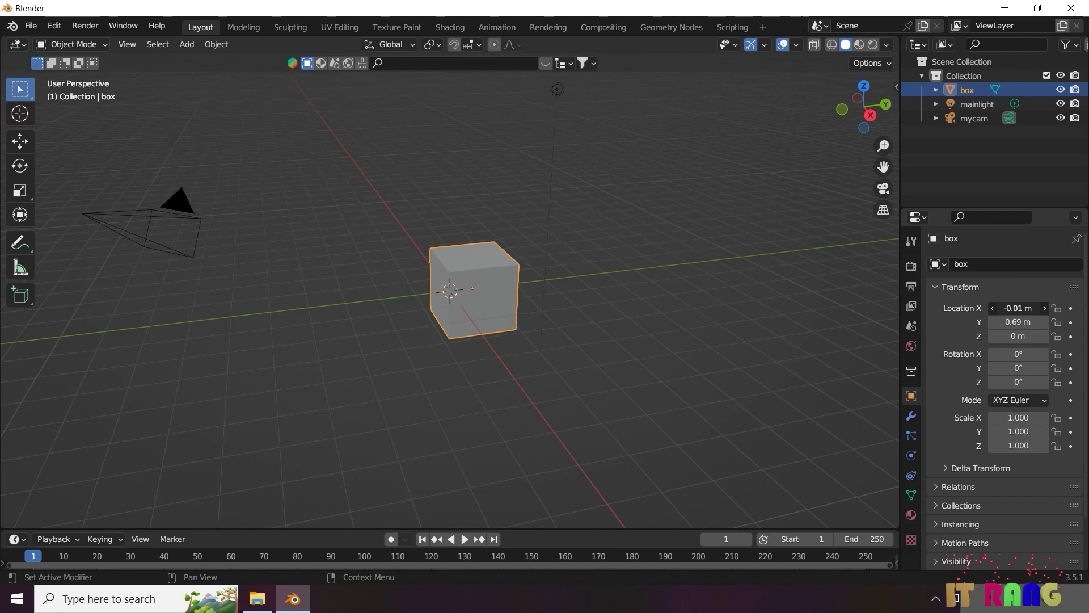
mouse_move(1018, 308)
left_mouse_down()
mouse_move(998, 308)
mouse_move(1044, 308)
mouse_move(1030, 308)
left_mouse_up()
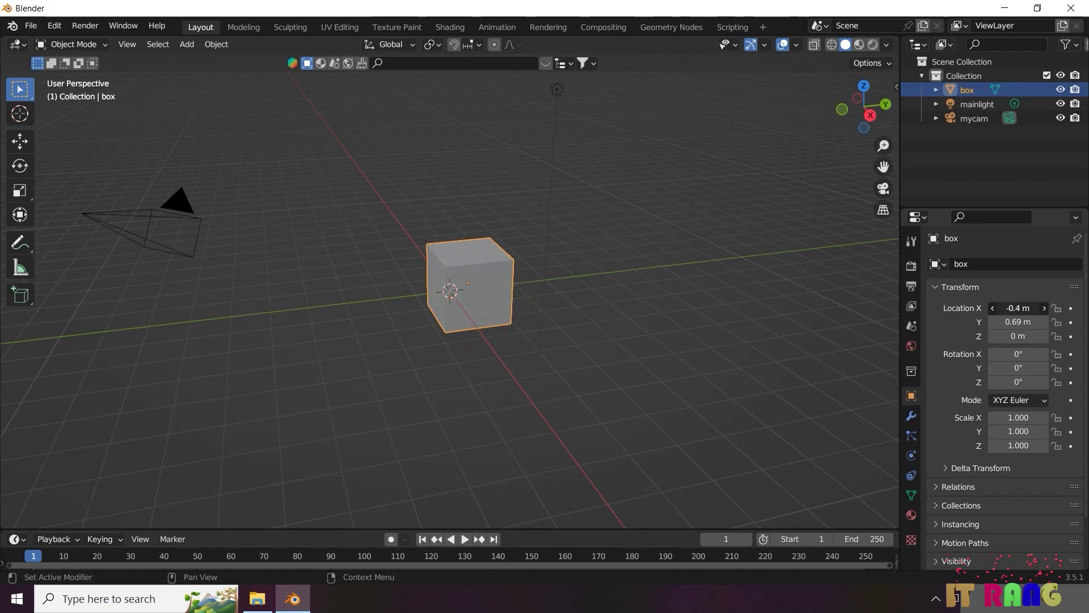
mouse_move(1030, 308)
left_mouse_down()
mouse_move(1066, 308)
mouse_move(984, 307)
mouse_move(1044, 308)
left_mouse_up()
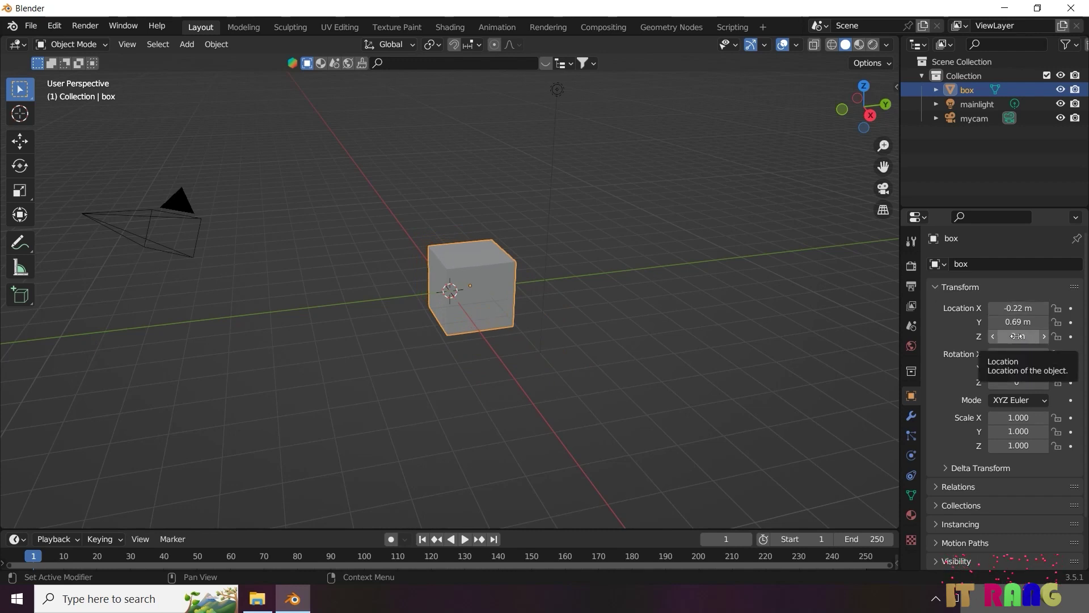
mouse_move(1018, 336)
left_mouse_down()
mouse_move(1001, 336)
mouse_move(1036, 336)
mouse_move(993, 335)
mouse_move(1018, 335)
left_mouse_up()
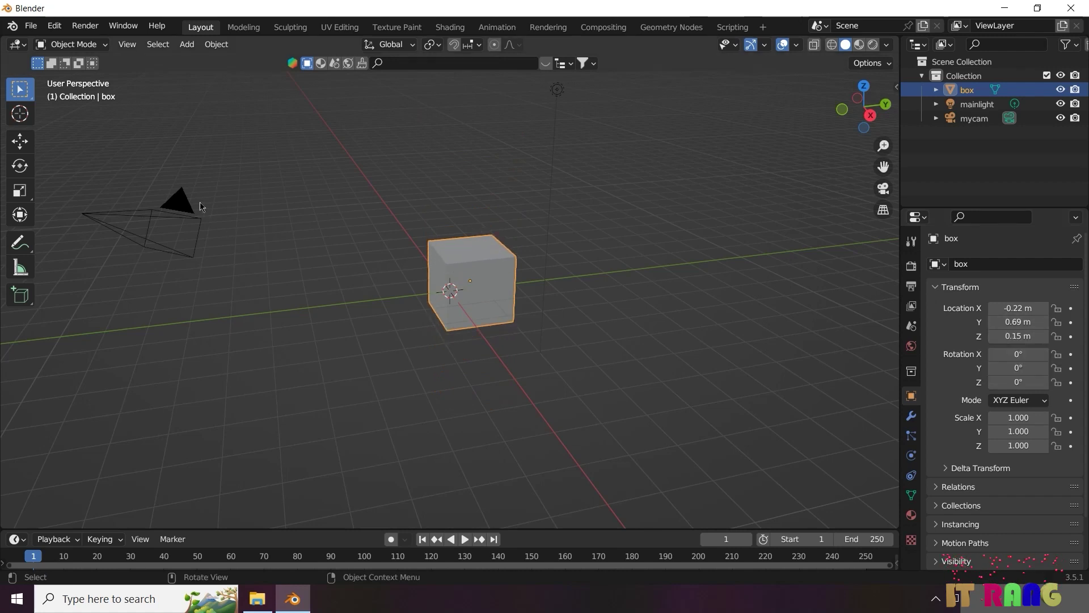
Select mycam, then switch the selection to mainlight
left_click(184, 200)
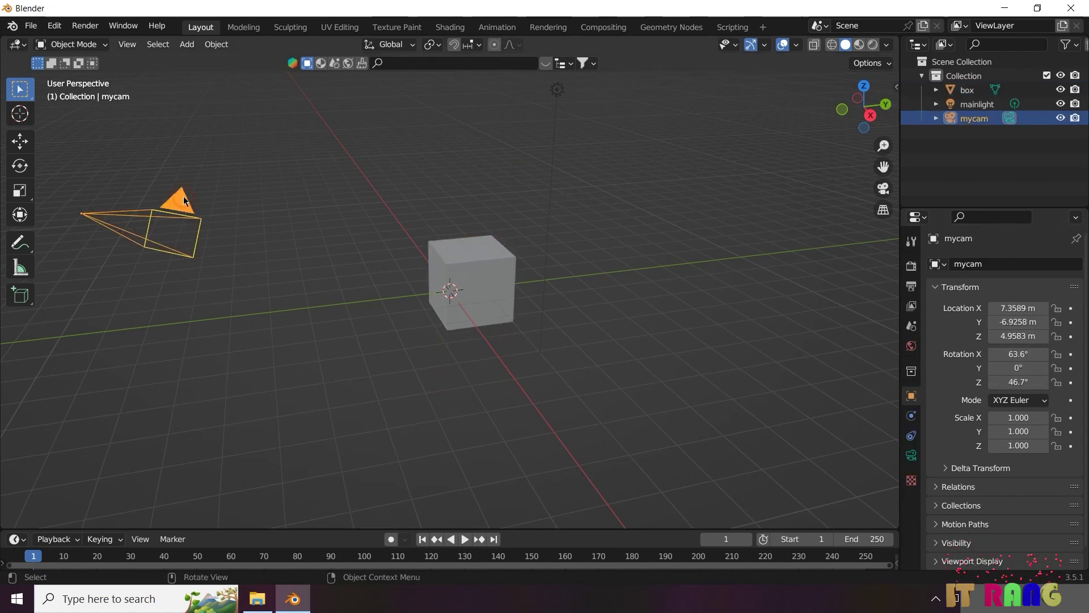
left_click(557, 90)
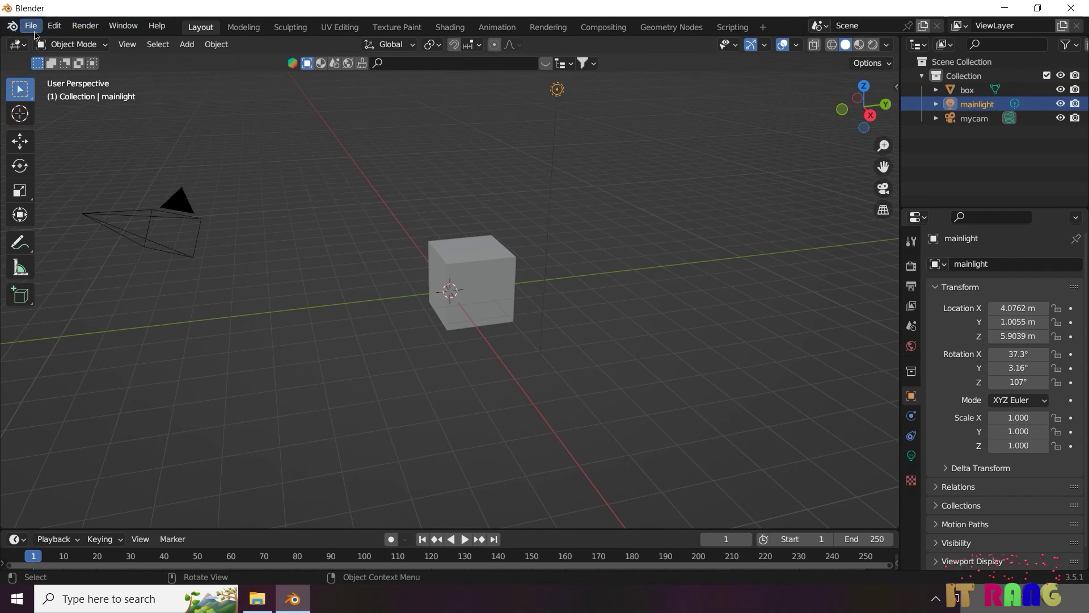
left_click(32, 27)
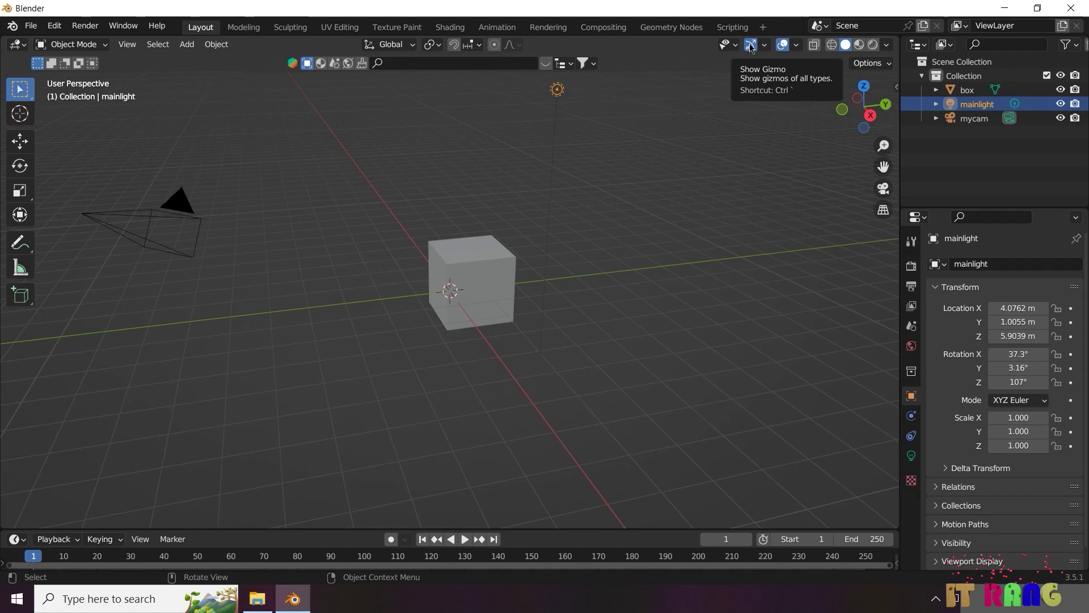
left_click(751, 48)
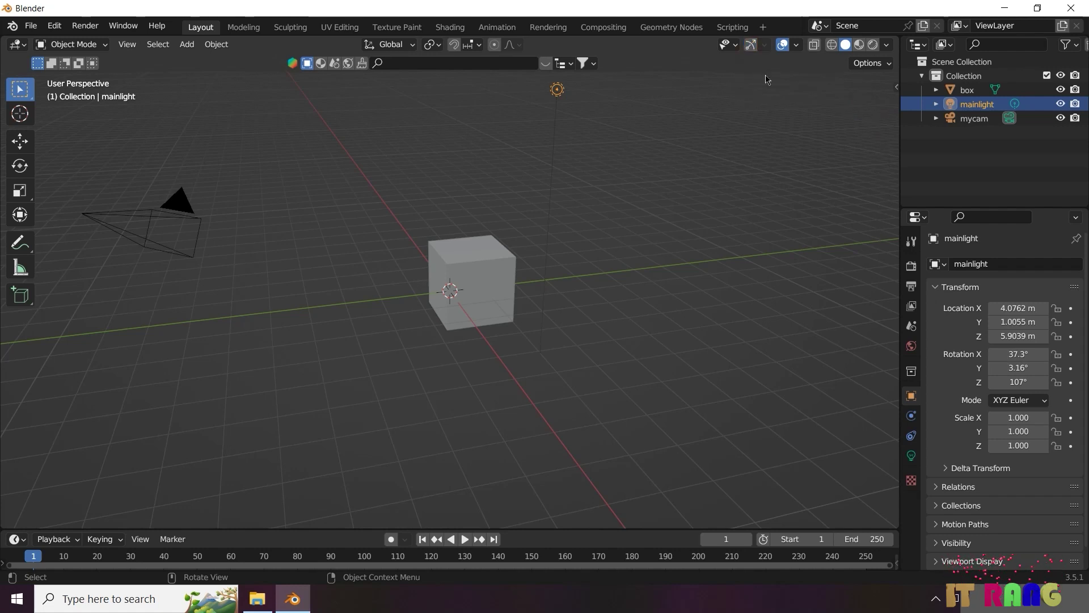
left_click(750, 44)
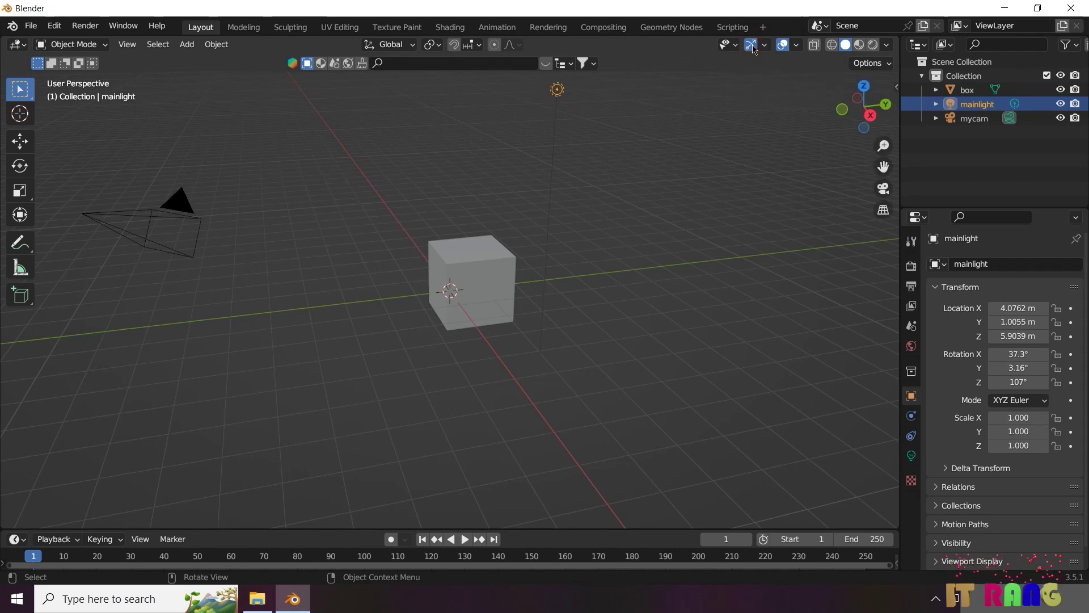
left_click(752, 44)
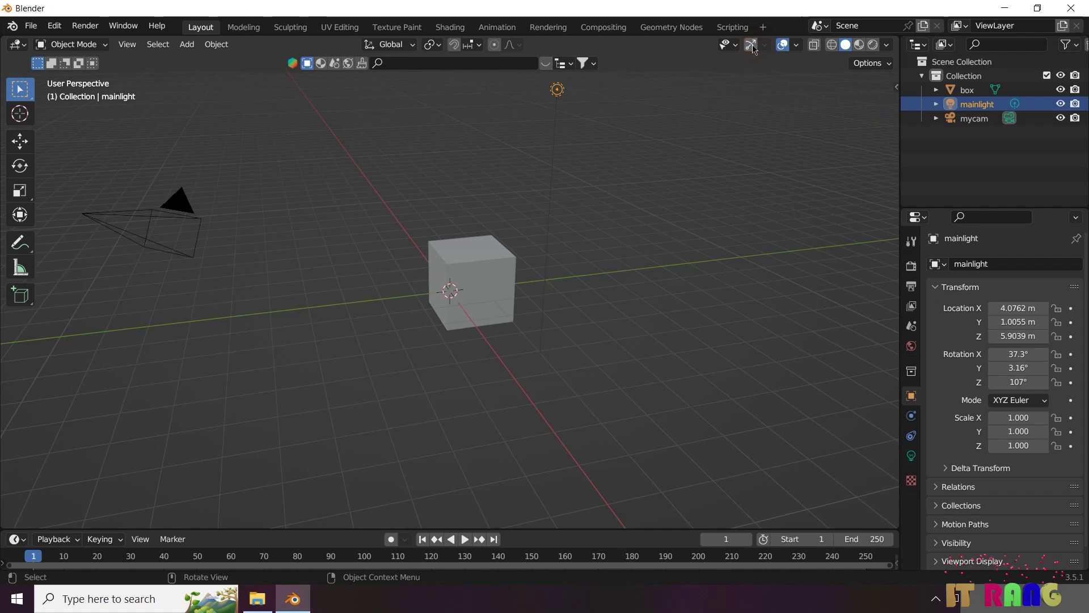
left_click(752, 45)
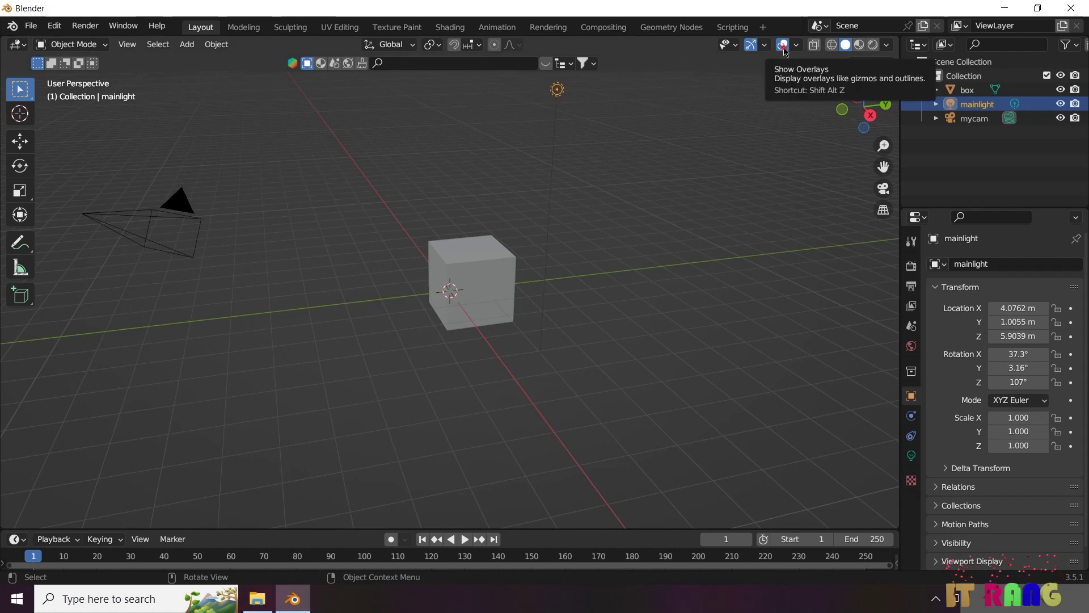
Flip viewport overlays off and on repeatedly, leave them on, then enable X-ray
left_click(783, 48)
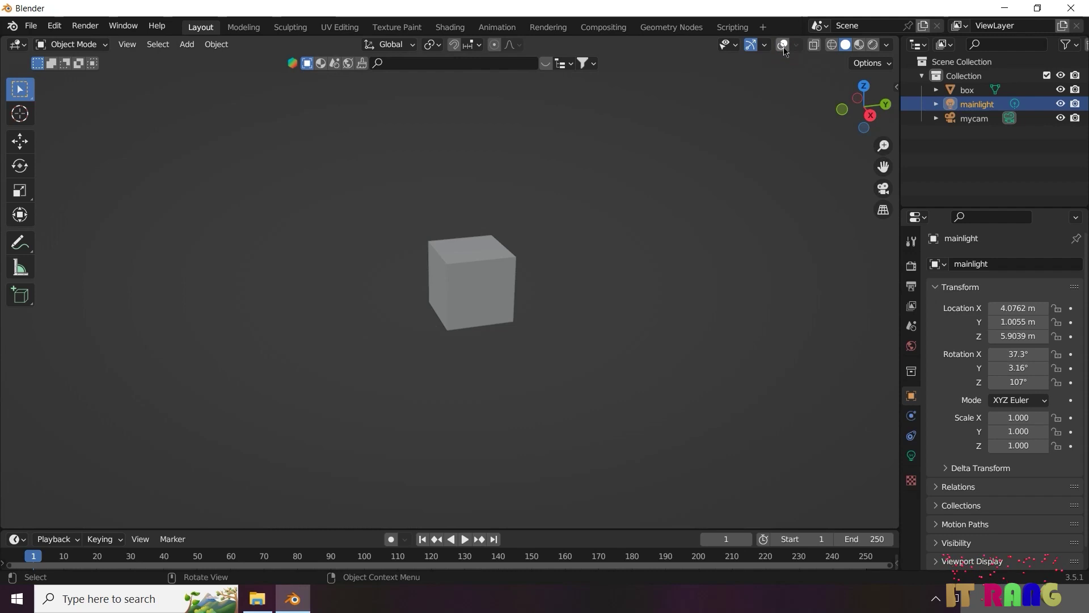
left_click(783, 48)
left_click(783, 47)
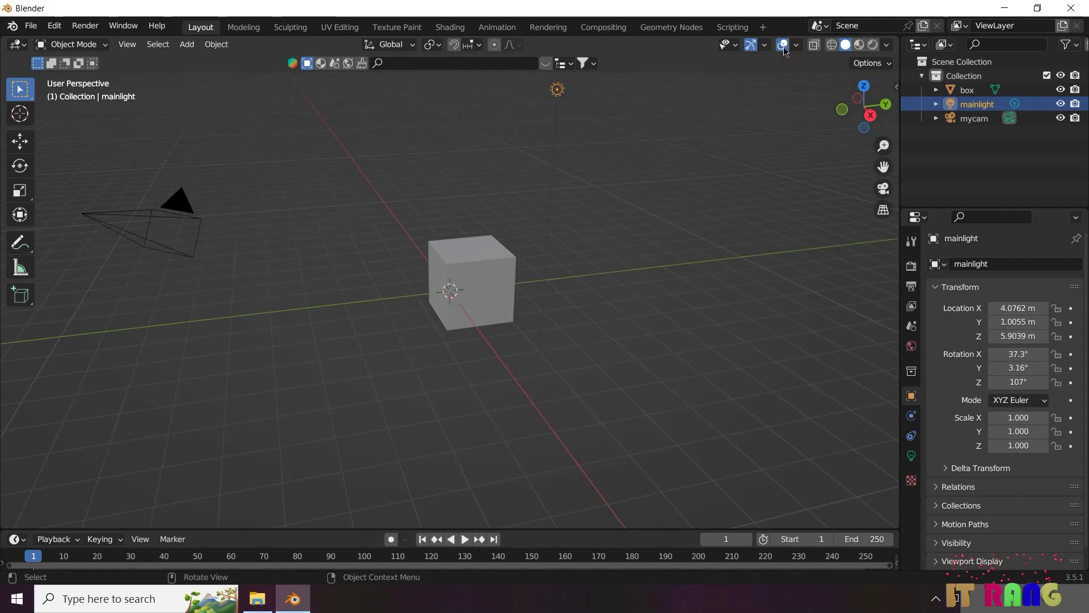
left_click(784, 48)
left_click(783, 47)
left_click(784, 47)
left_click(783, 47)
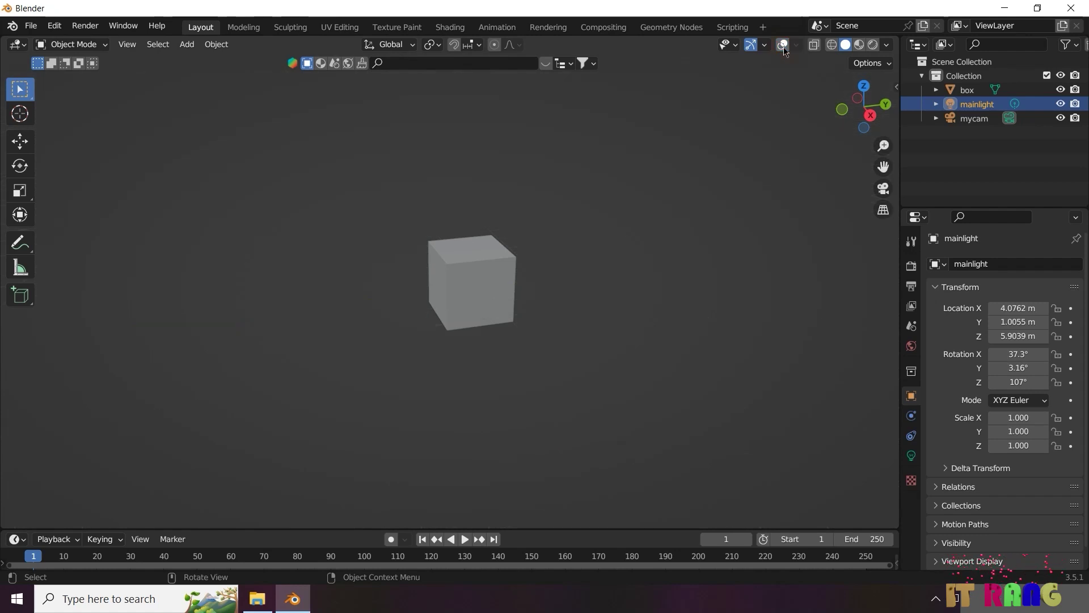
left_click(784, 47)
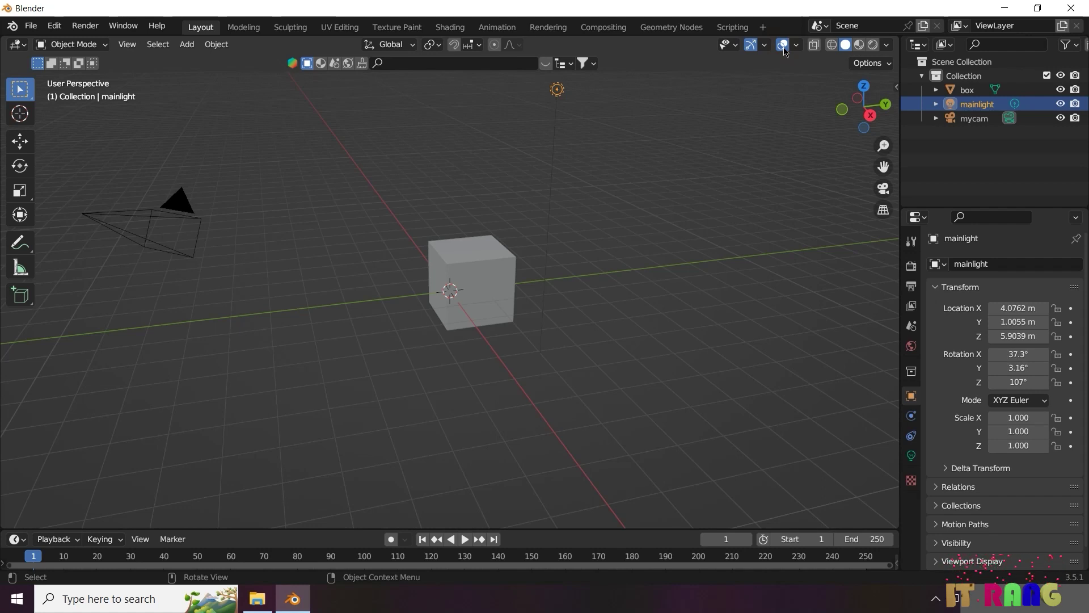
left_click(816, 49)
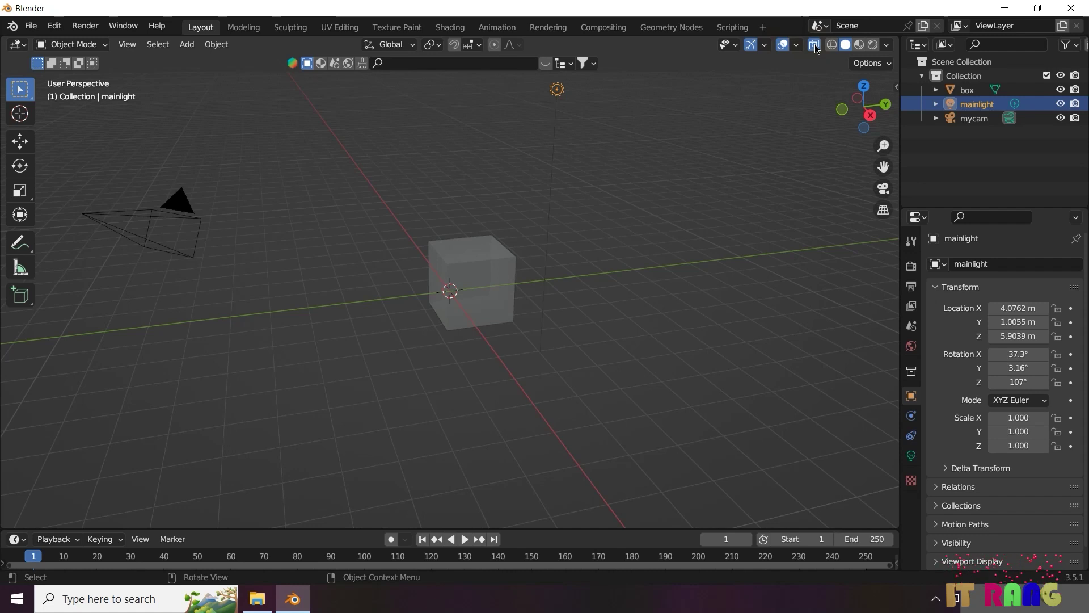
Toggle X-ray off, on and off again so the box is opaque
left_click(815, 45)
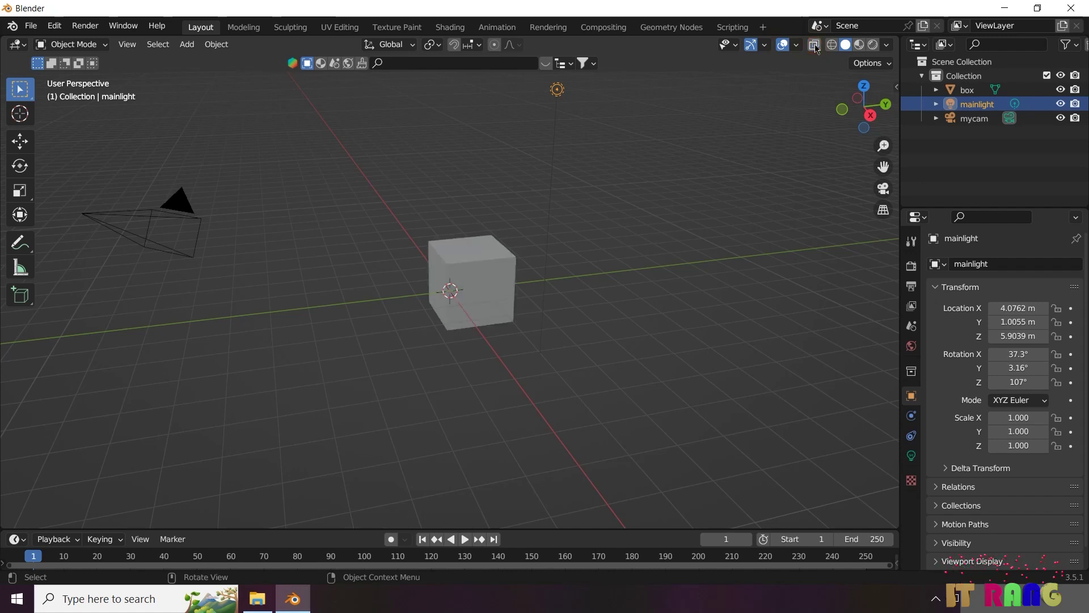
left_click(814, 46)
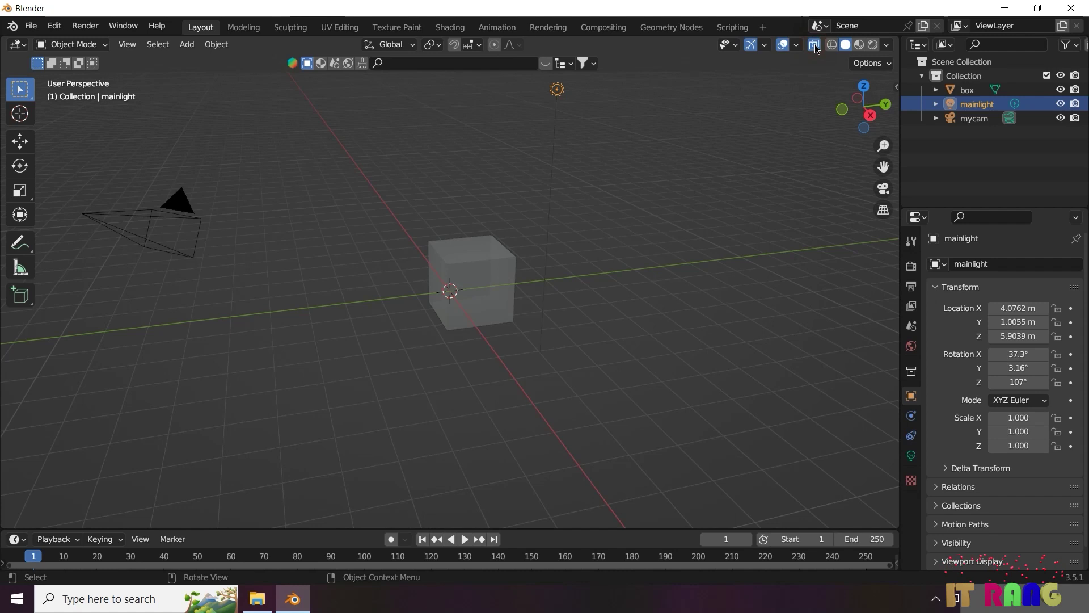
left_click(815, 44)
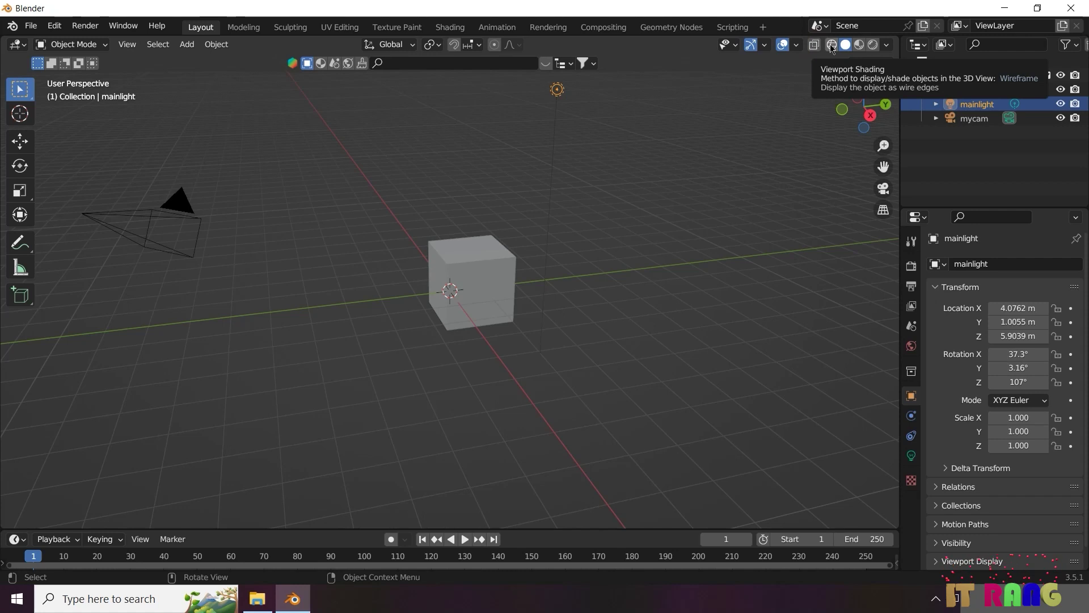
Try Wireframe, Solid and Material Preview shading, ending on Solid
left_click(829, 46)
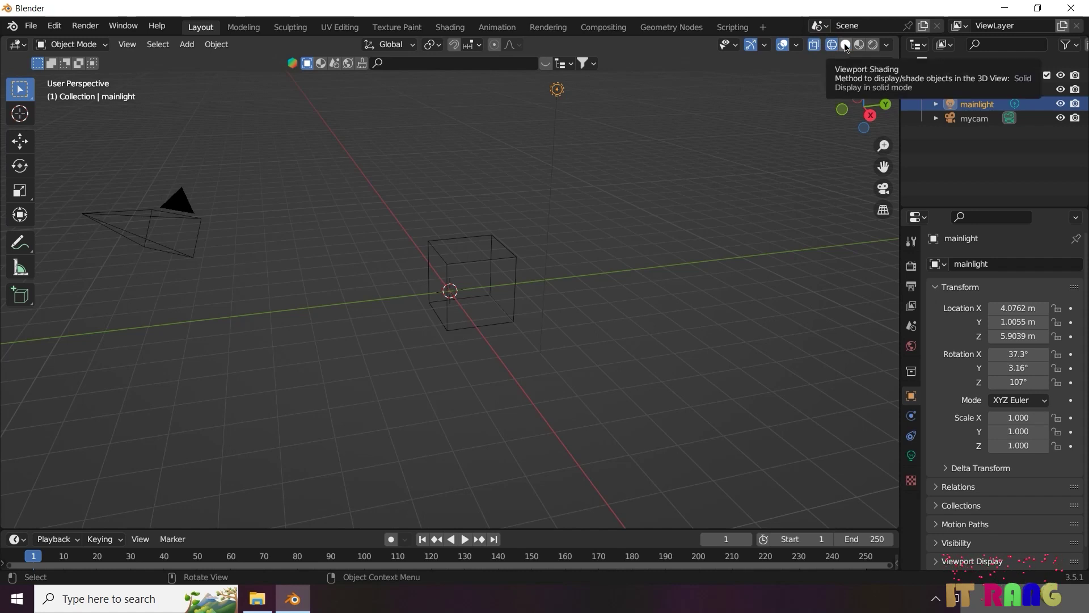
left_click(845, 45)
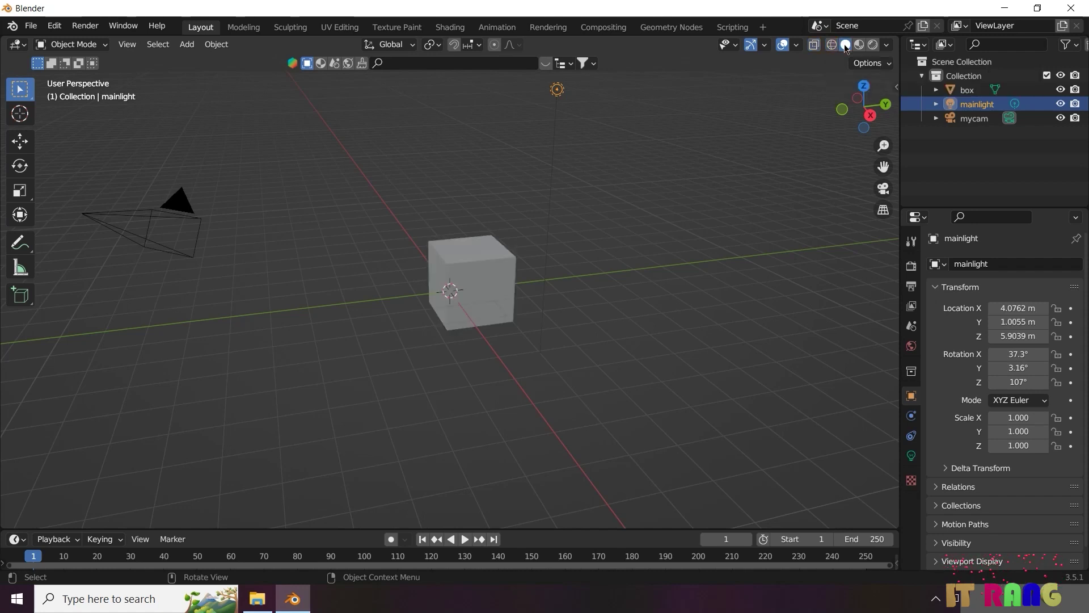
left_click(873, 48)
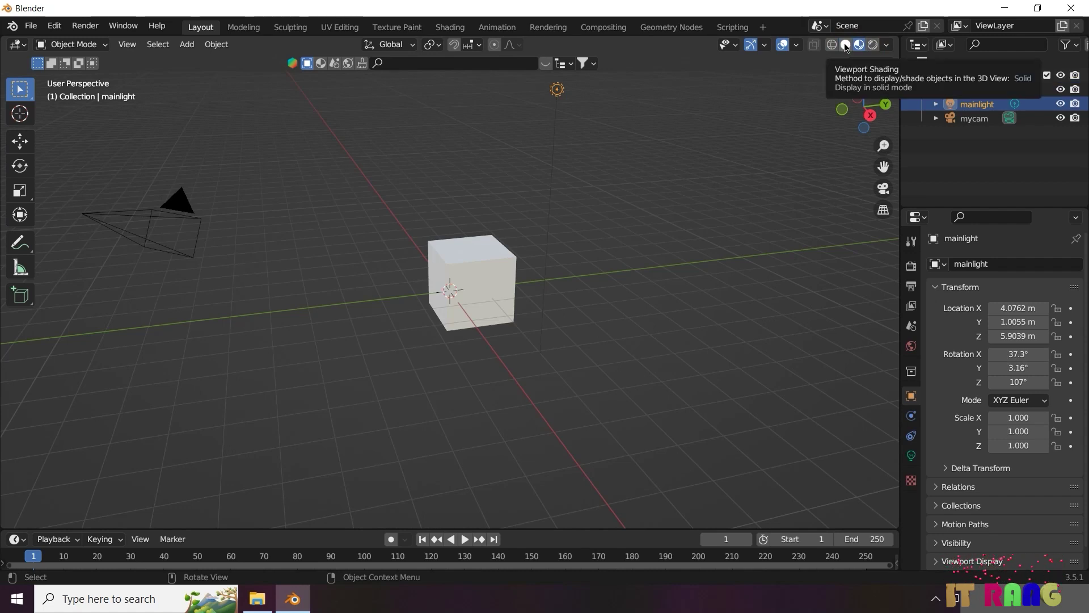
left_click(846, 45)
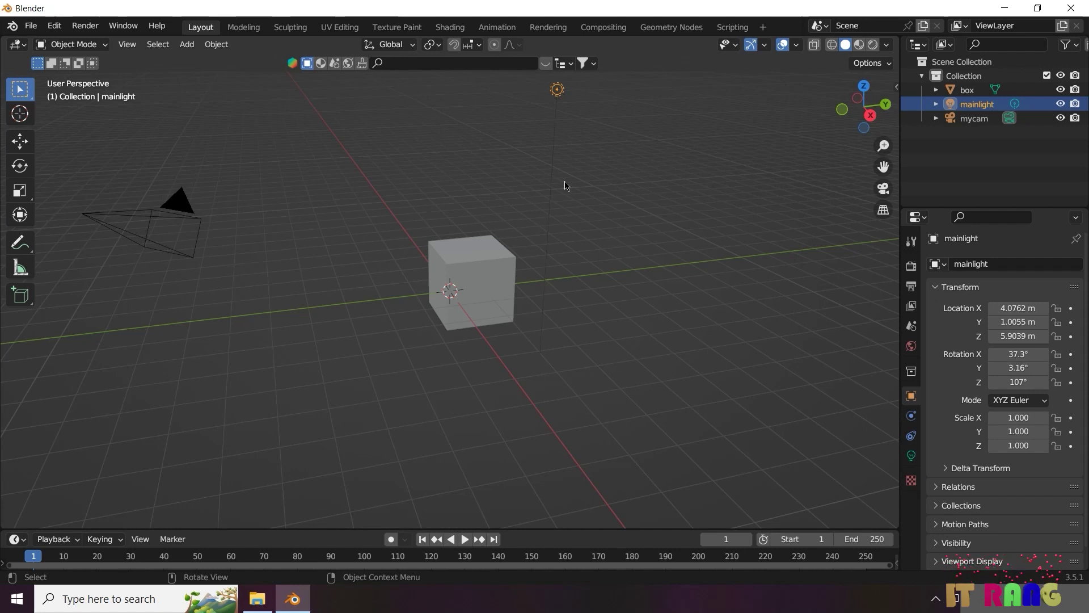
Toggle the N sidebar several times, leaving the Item Transform panel visible
key("n")
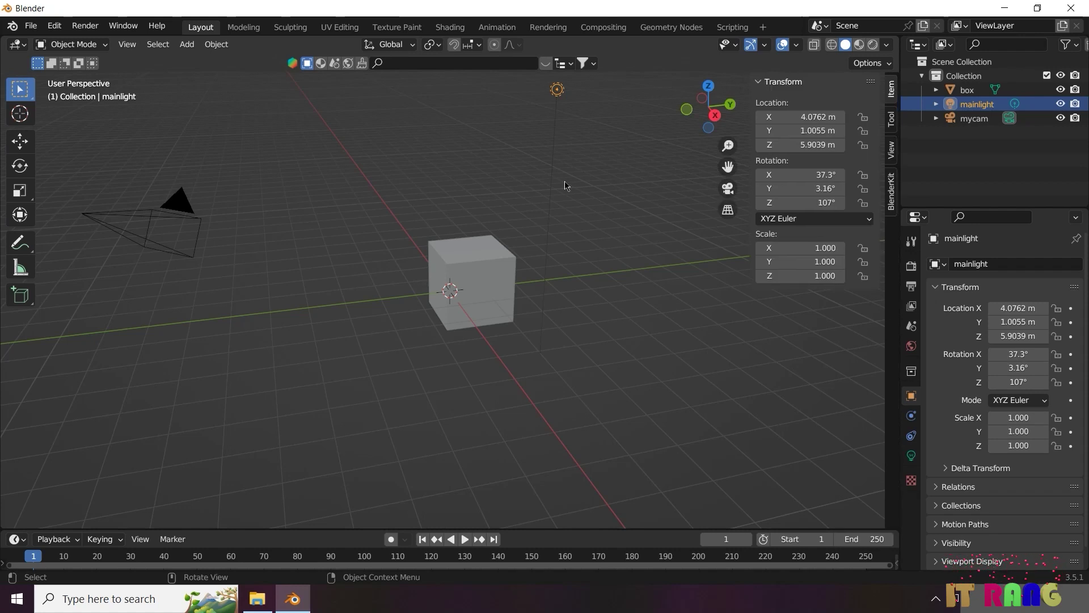
key("n")
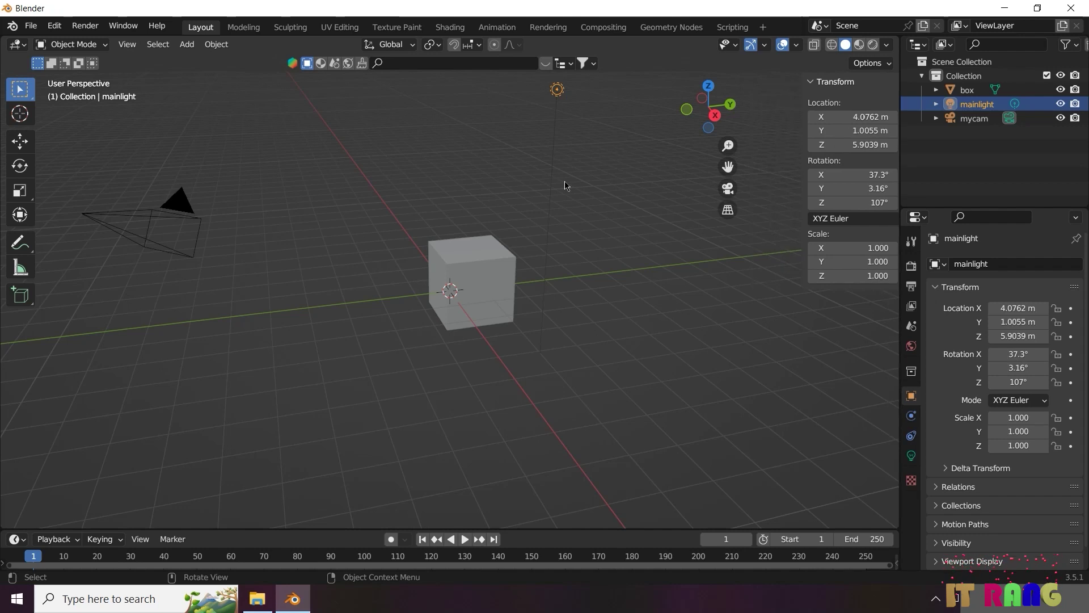
key("n")
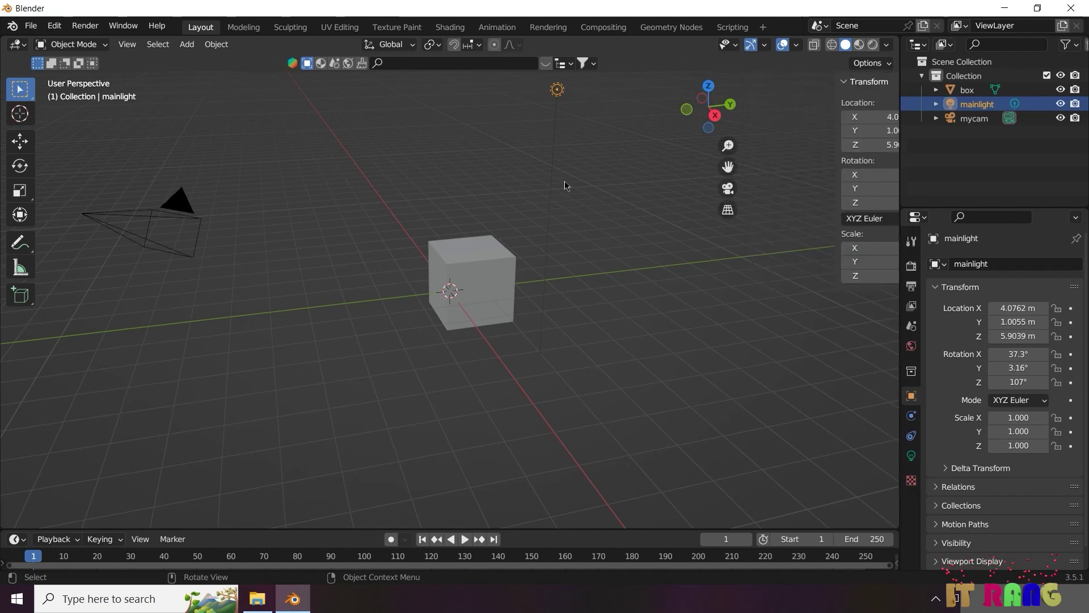
key("n")
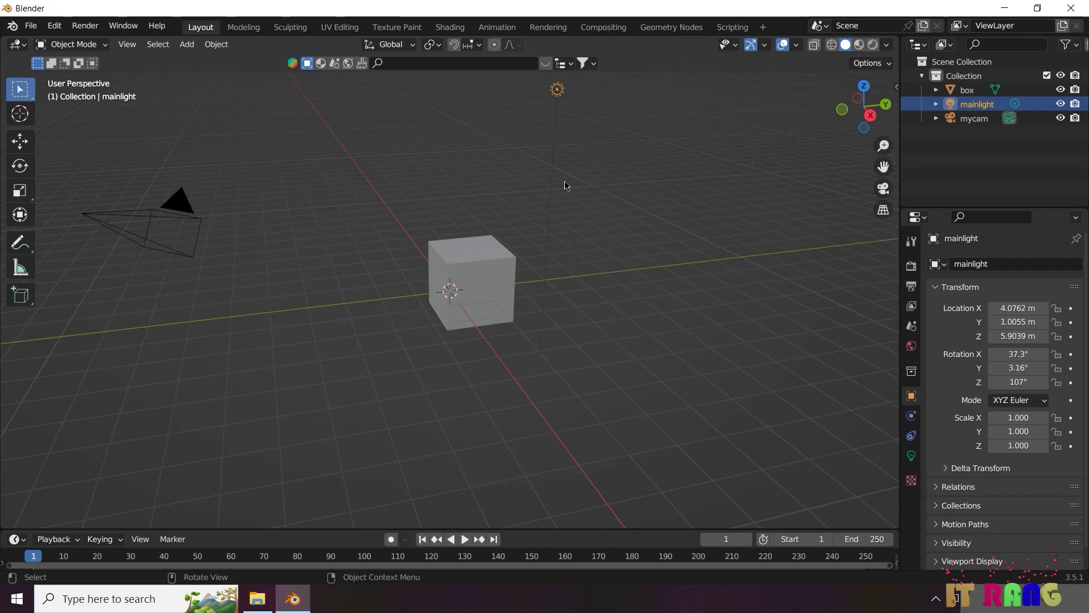
key("n")
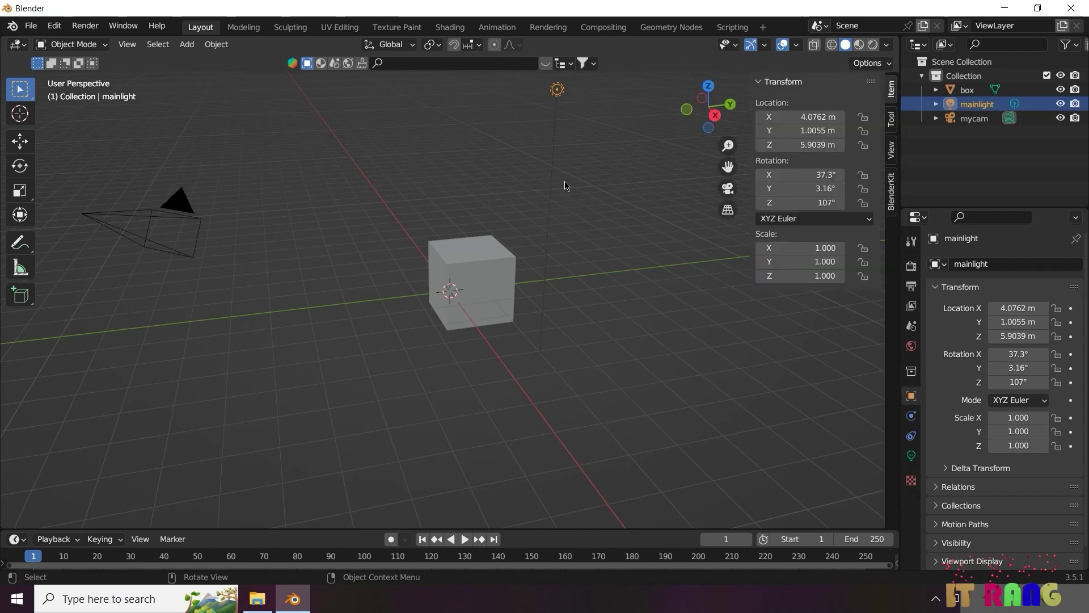
key("n")
key("n")
Select the box, close the N sidebar and click empty viewport space
left_click(484, 277)
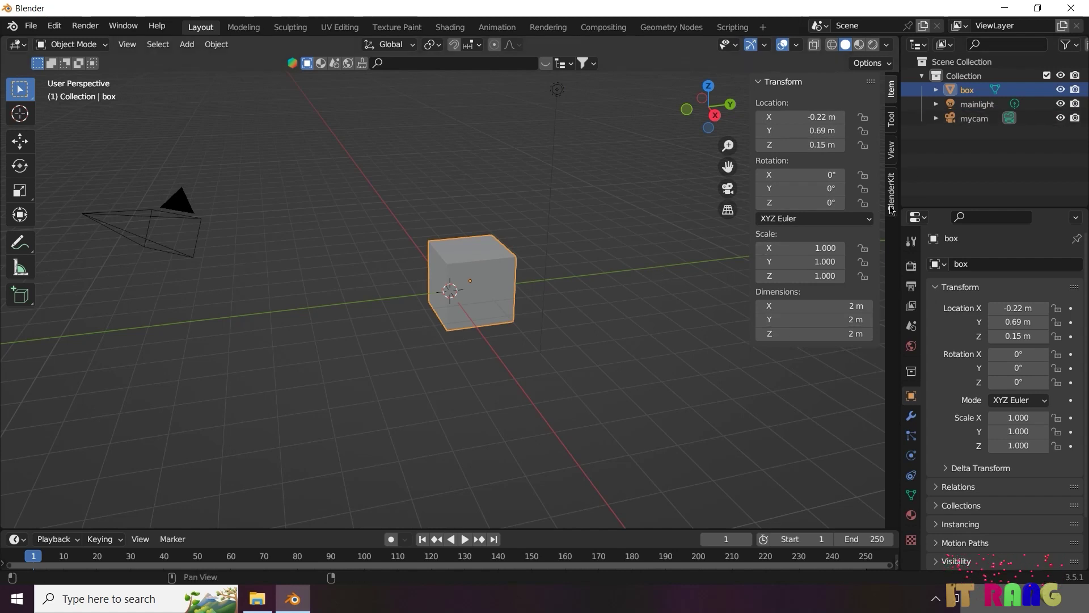
key("n")
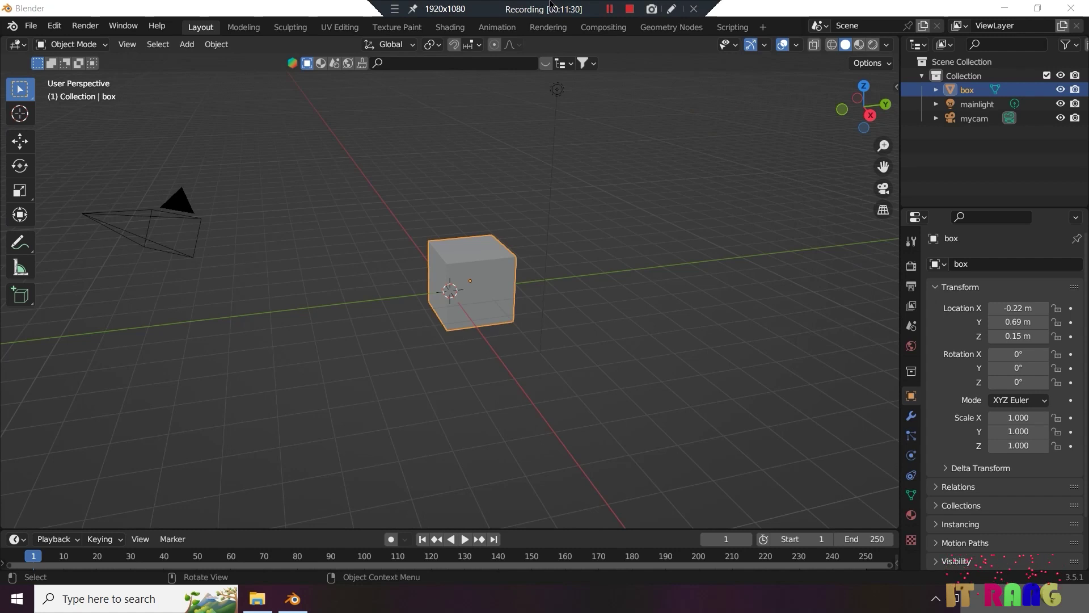
left_click(626, 176)
Try the Ctrl+N New File menu, then hide and re-show the toolbar with T
key("ctrl+n")
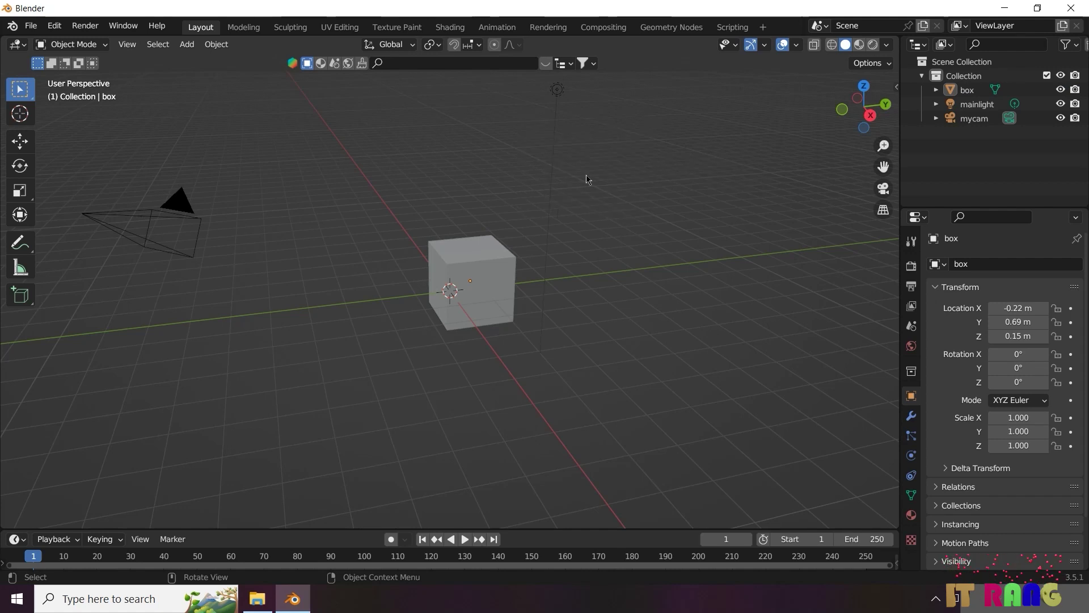
key("ctrl+n")
key("ctrl+n")
key("t")
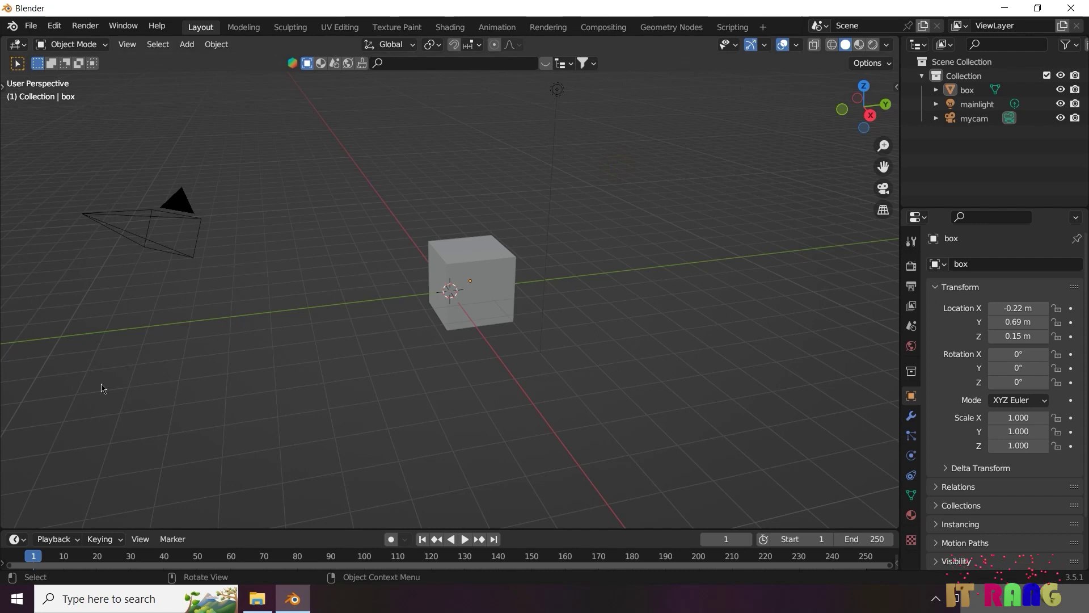
key("t")
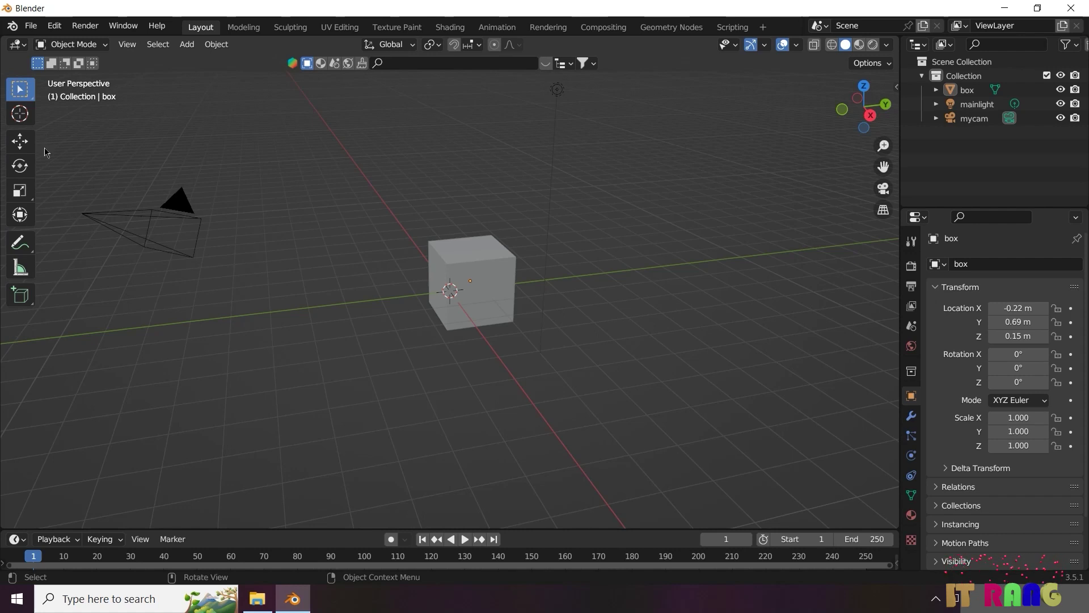
Rotate the box to -81.4° on X and 31.9° on Y, keeping Z at 0°
left_click(19, 166)
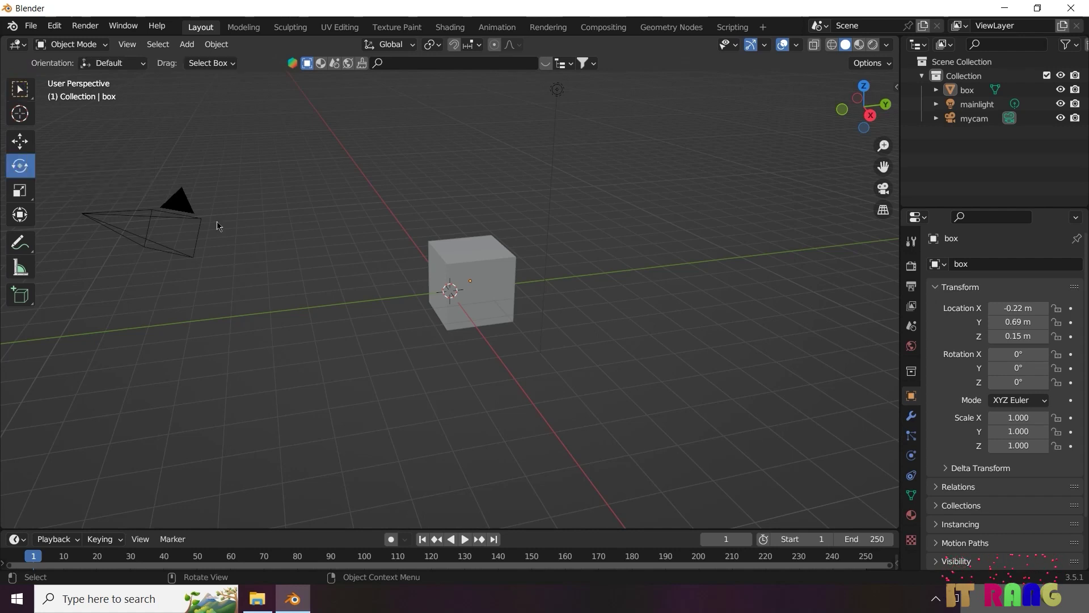
left_click(485, 256)
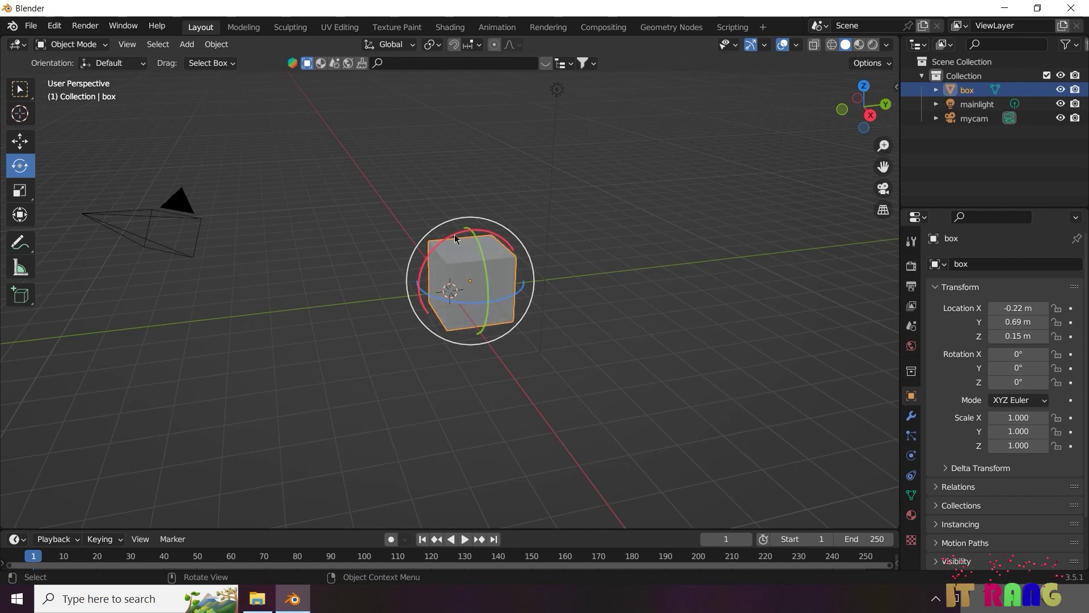
key("r")
left_click_drag(444, 238, 433, 277)
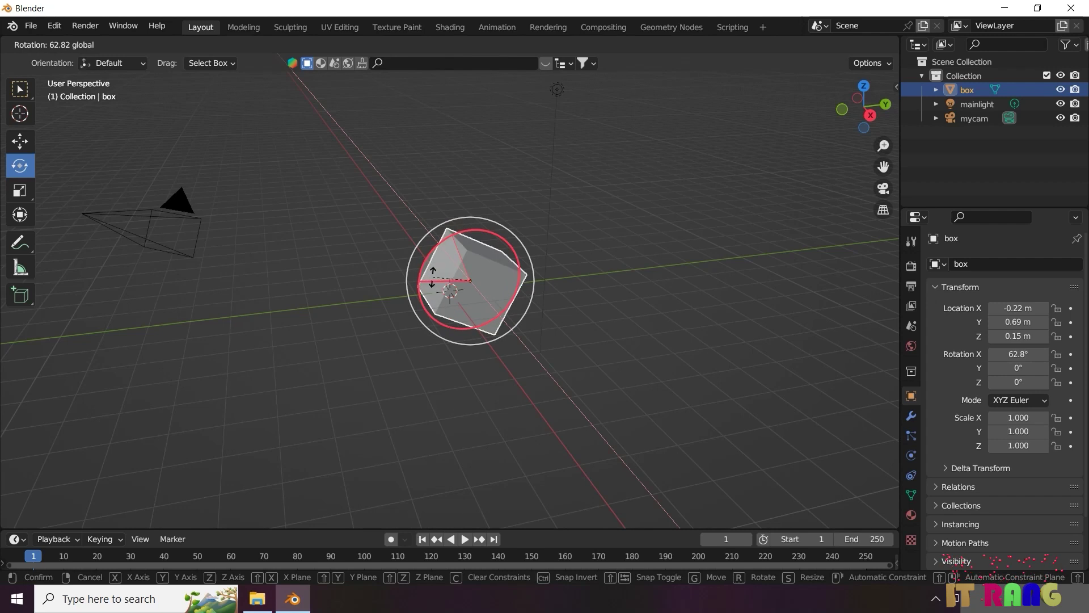
mouse_move(433, 278)
left_mouse_down()
mouse_move(472, 234)
mouse_move(479, 286)
mouse_move(482, 258)
left_mouse_up()
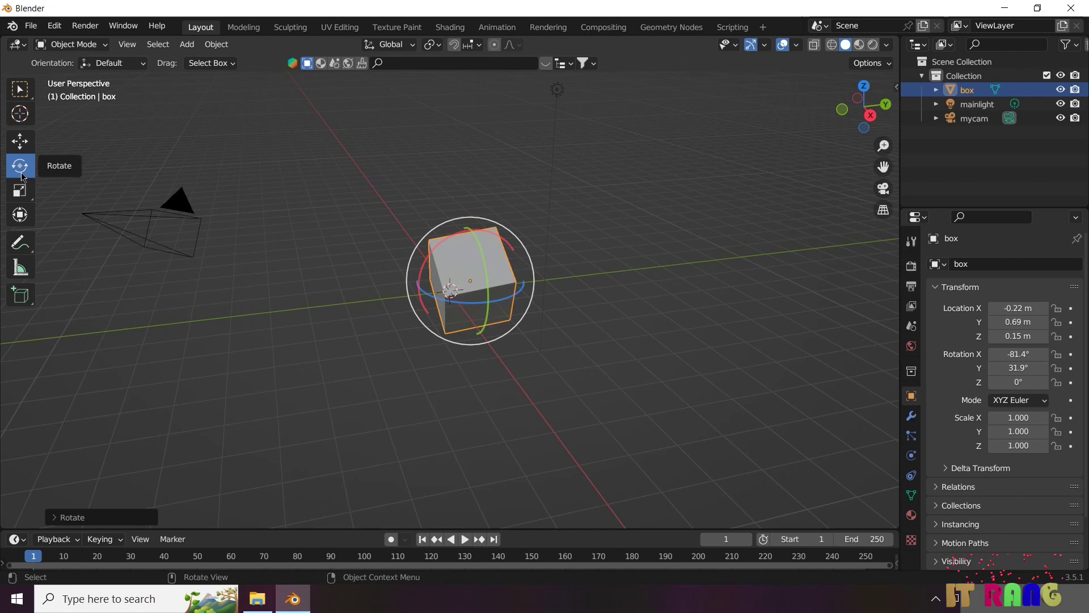
Stretch the box along Y and Z to a scale of 1.383, 1.376, 1.209
left_click(20, 193)
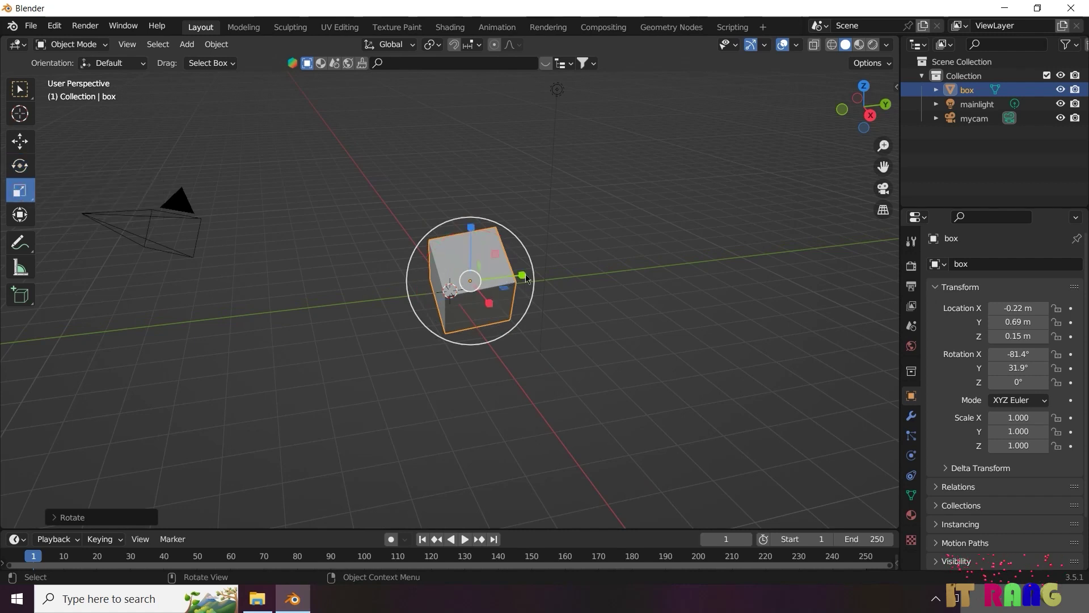
mouse_move(523, 276)
left_mouse_down()
mouse_move(729, 279)
mouse_move(743, 294)
mouse_move(536, 305)
mouse_move(532, 328)
mouse_move(613, 399)
mouse_move(492, 305)
left_mouse_up()
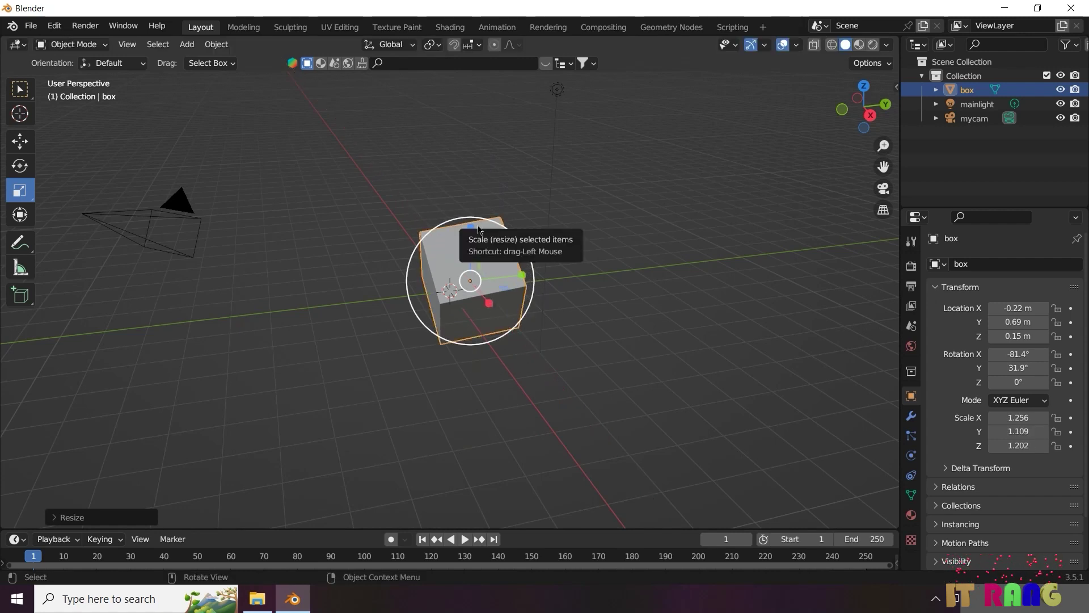
mouse_move(471, 229)
left_mouse_down()
mouse_move(472, 74)
mouse_move(471, 196)
left_mouse_up()
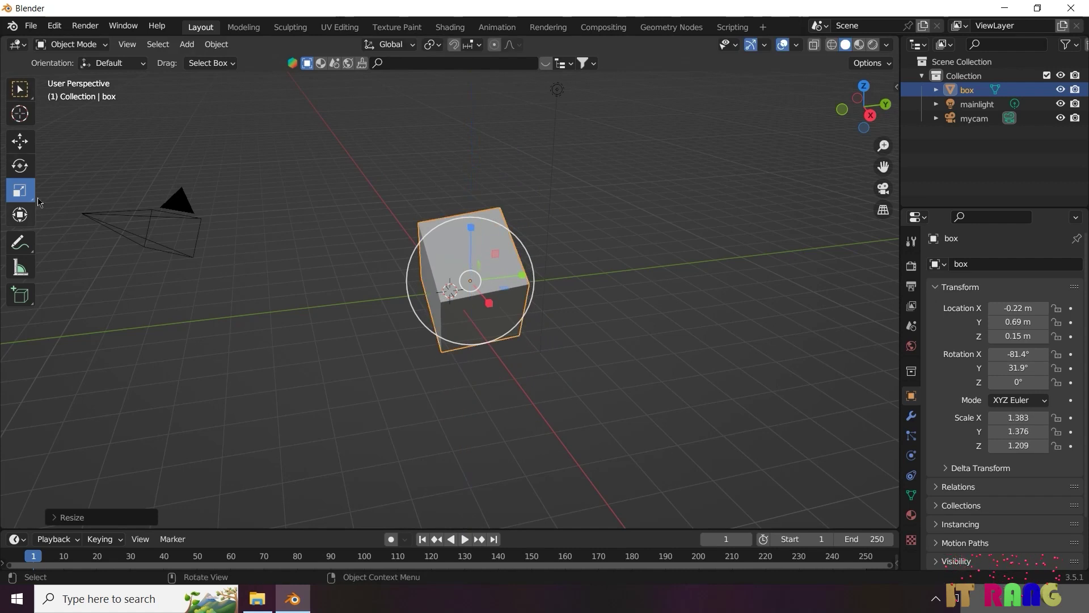